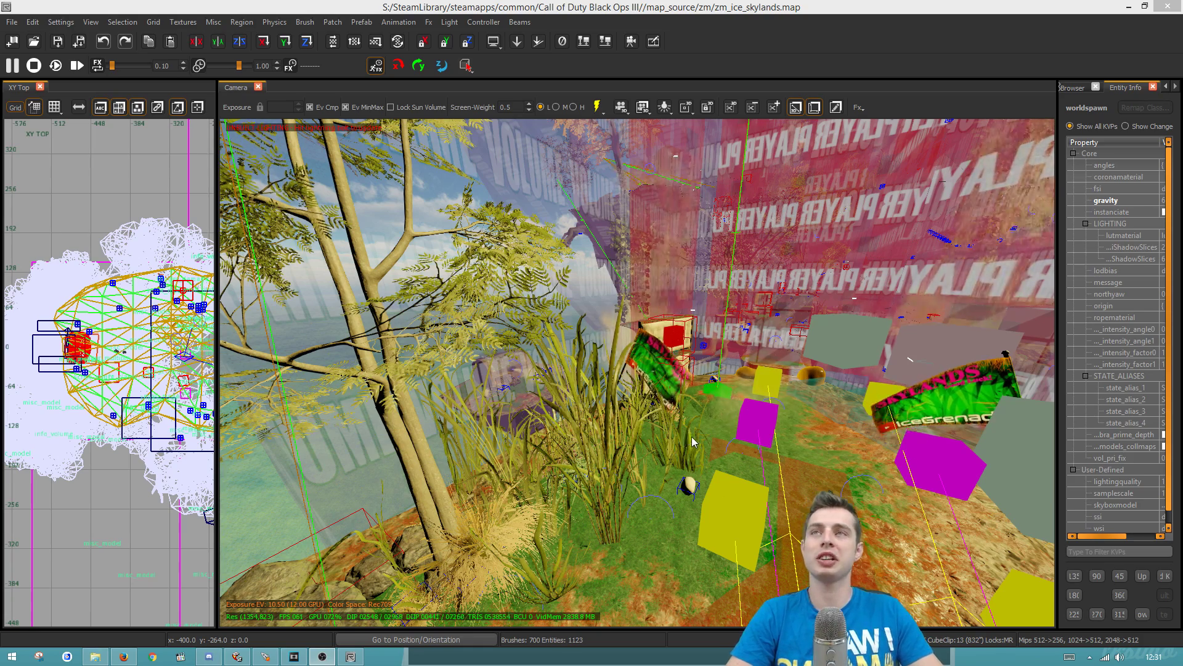
Open Key Bindings with Edit Toolbars ticked and drag the monitor button off the top toolbar.
mouse_move(693, 438)
right_mouse_down()
mouse_move(696, 401)
mouse_move(704, 458)
right_mouse_up()
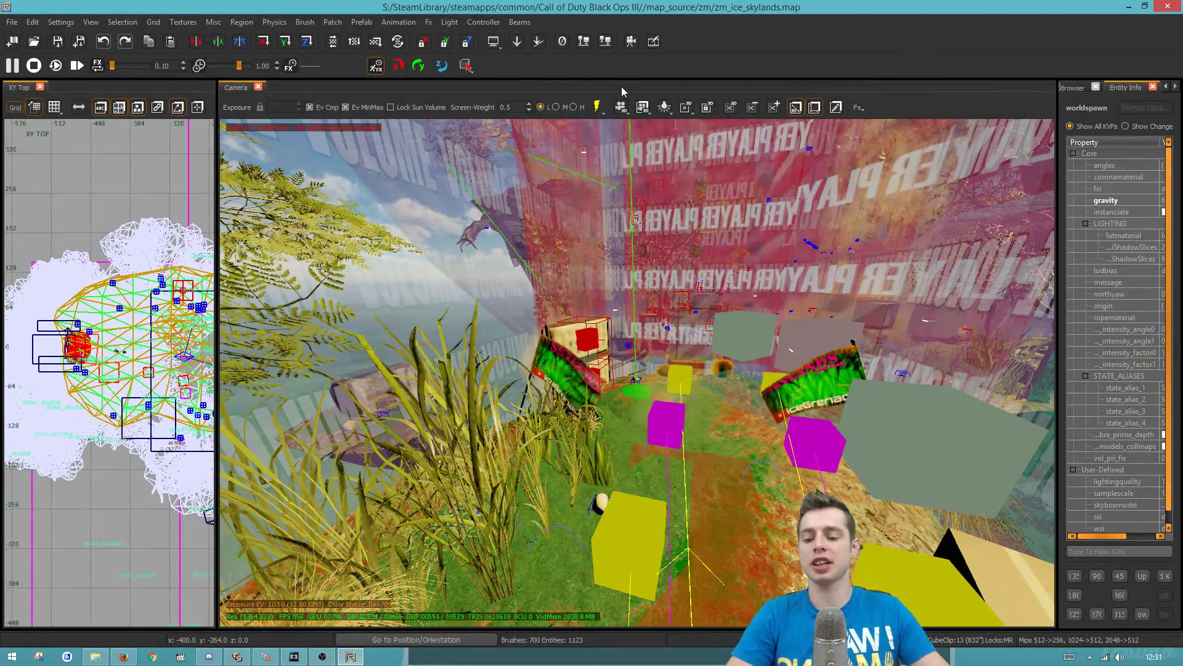
key("F1")
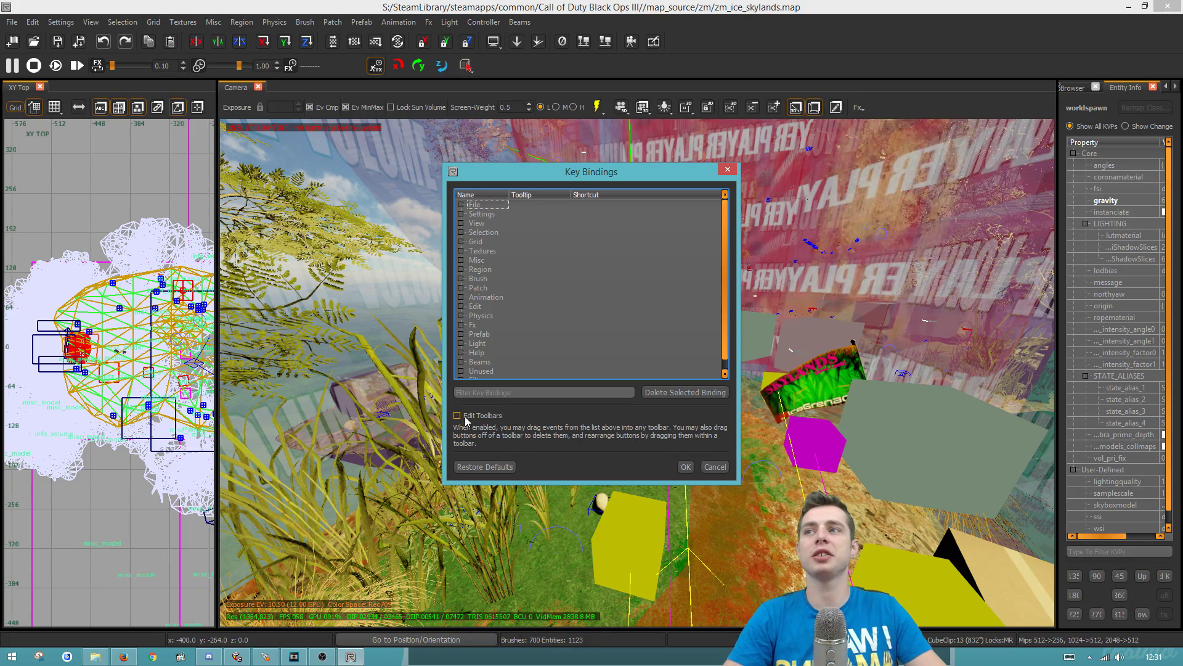
left_click(466, 417)
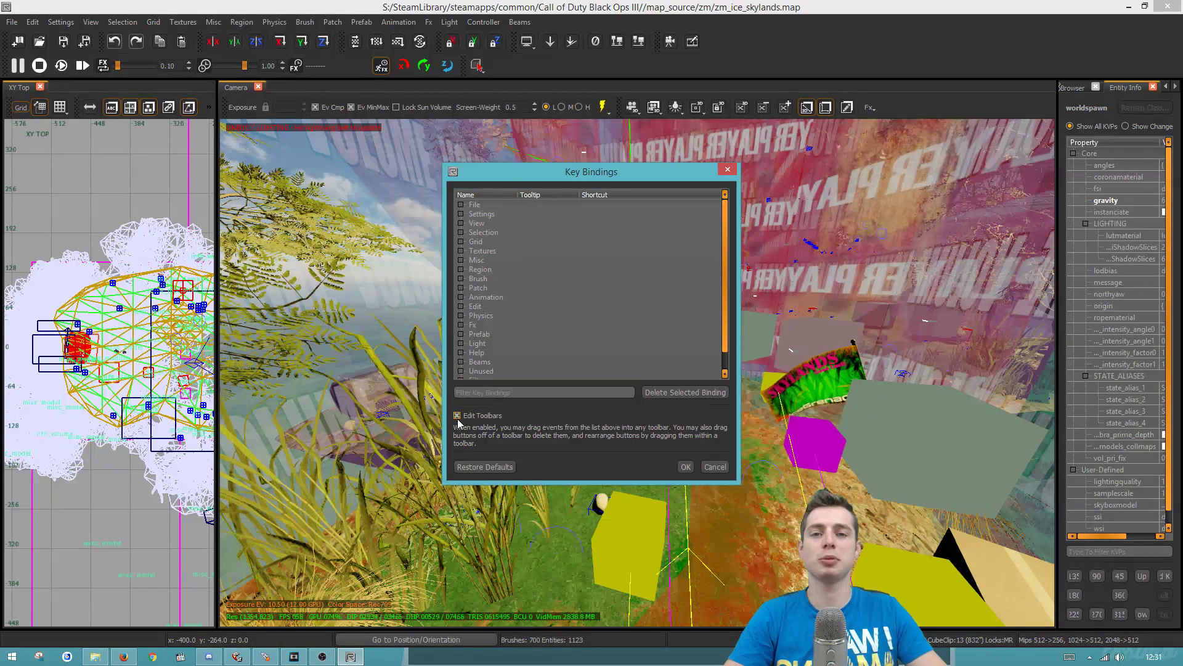
left_click(530, 48)
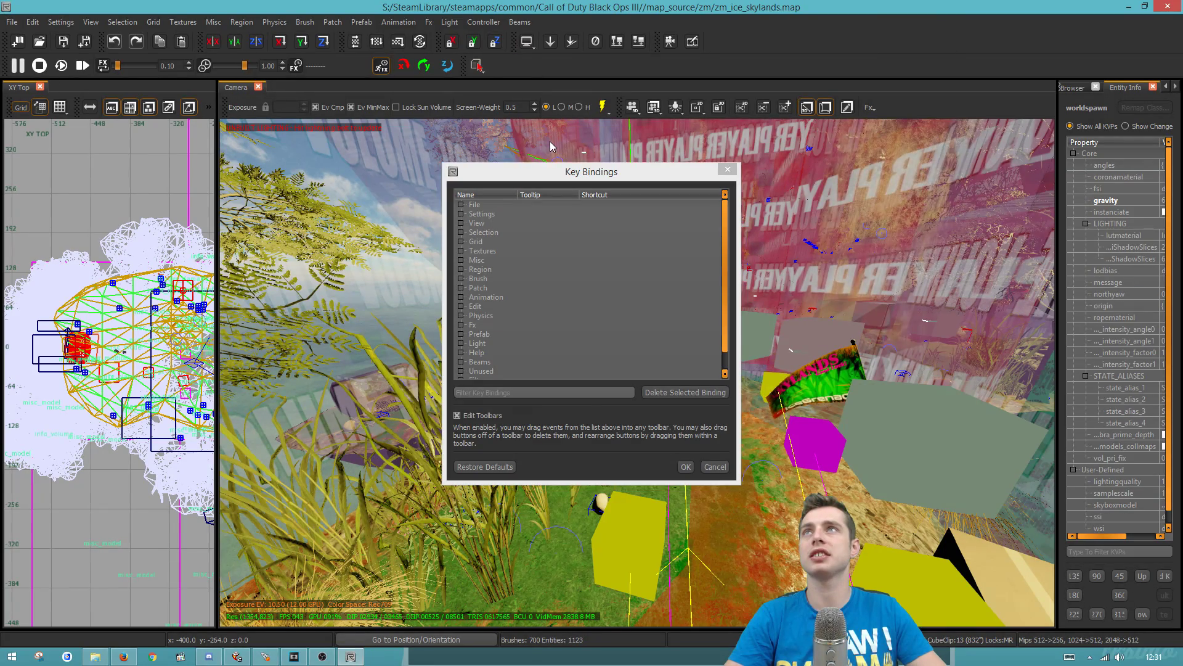
left_click_drag(550, 141, 550, 142)
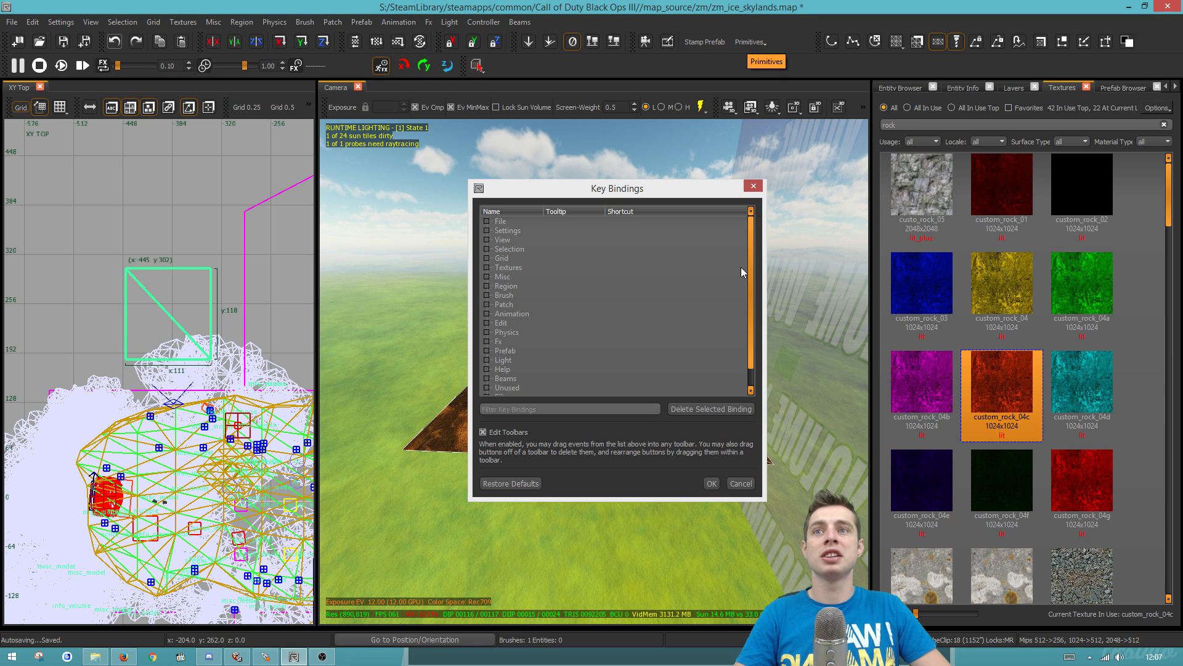
Close Key Bindings and start Prefab > Stamp Prefab on the textured terrain brush.
left_click(754, 185)
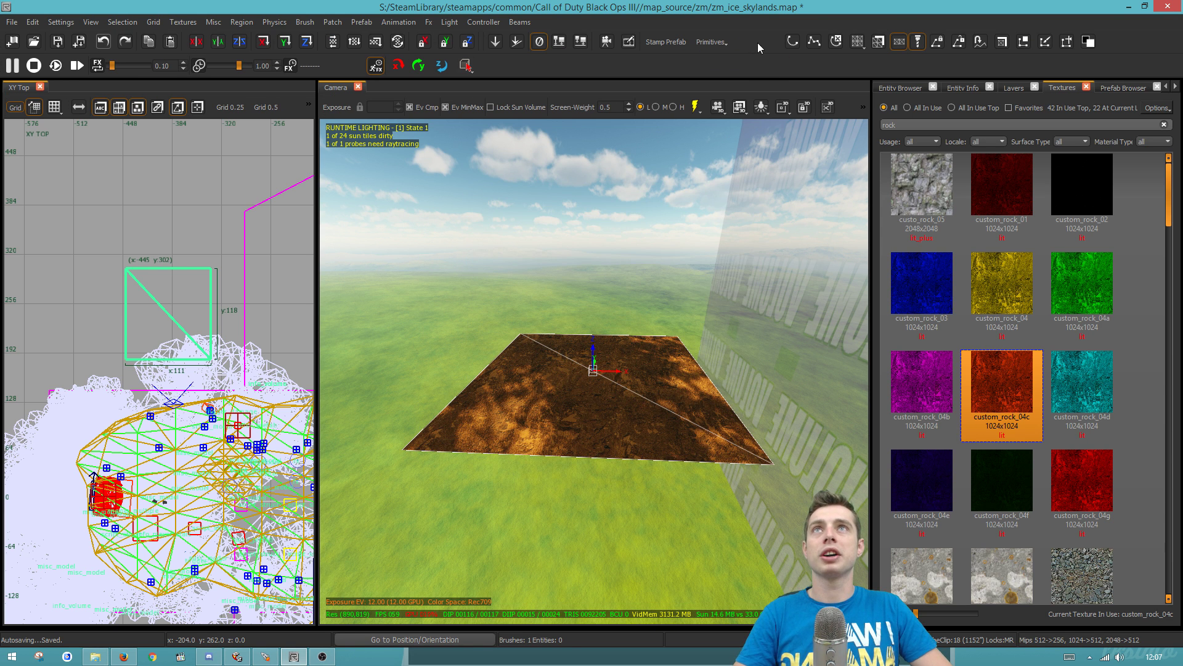
right_click(604, 408)
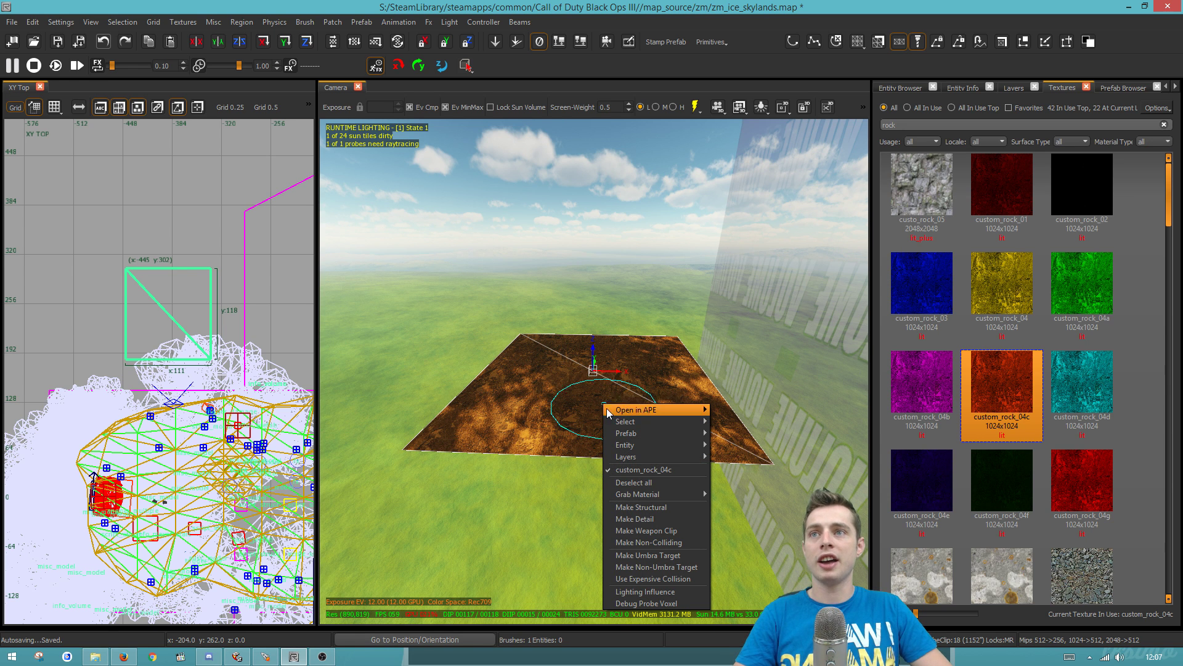
mouse_move(623, 435)
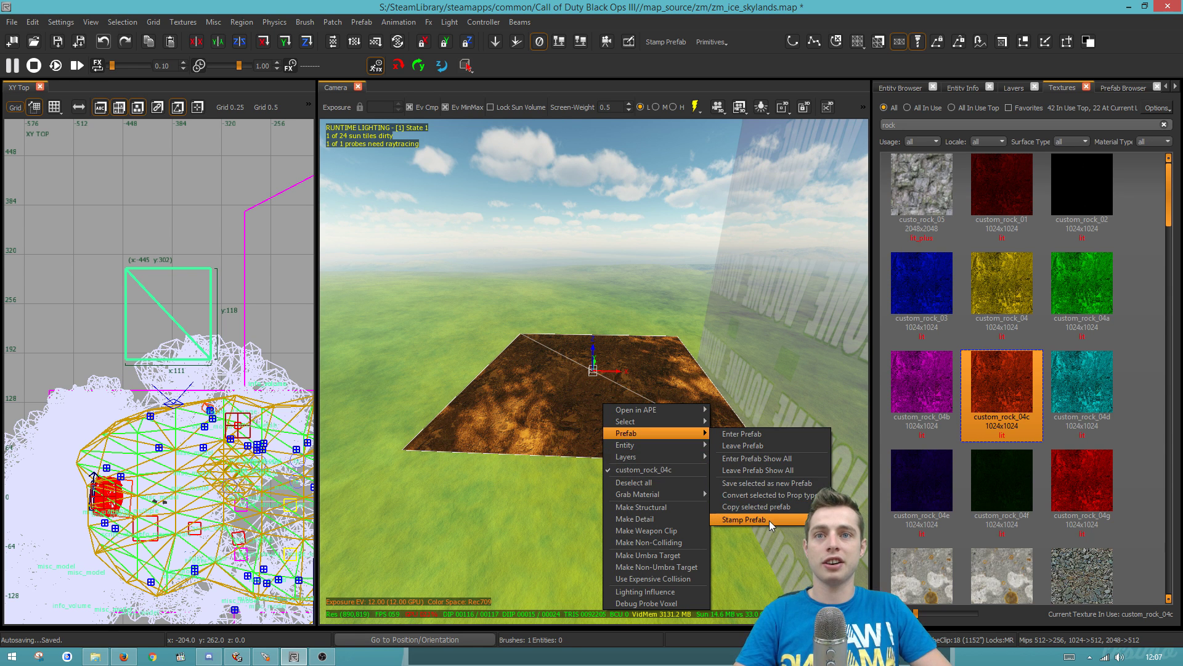
right_click(619, 400)
mouse_move(661, 432)
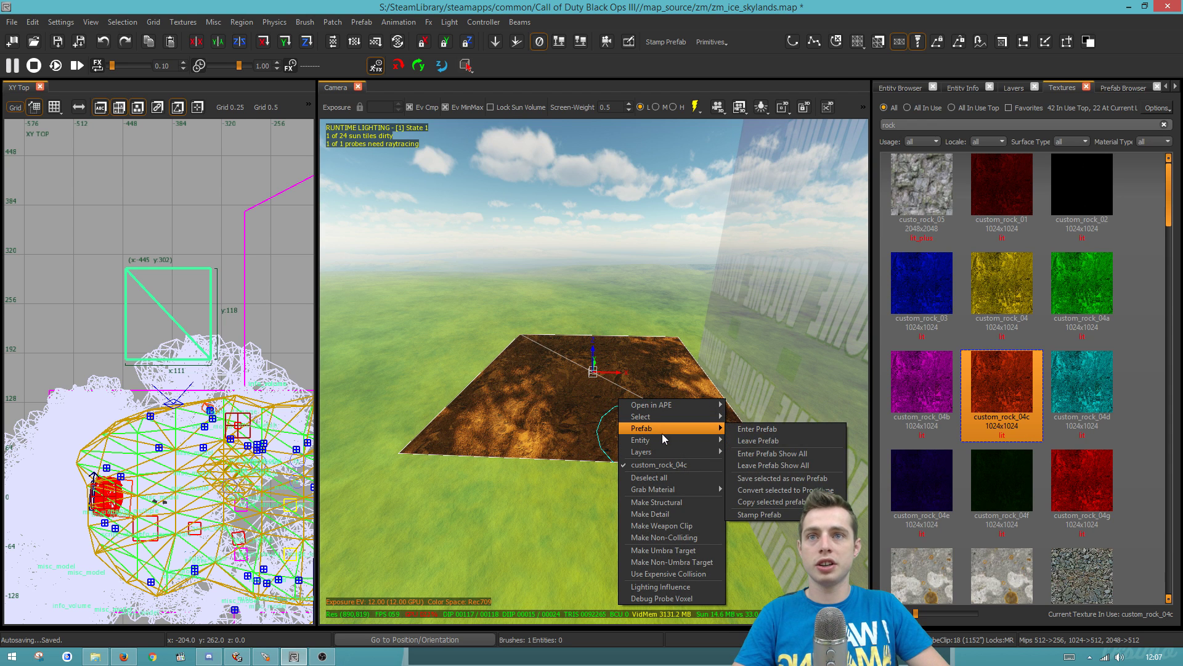
left_click(774, 514)
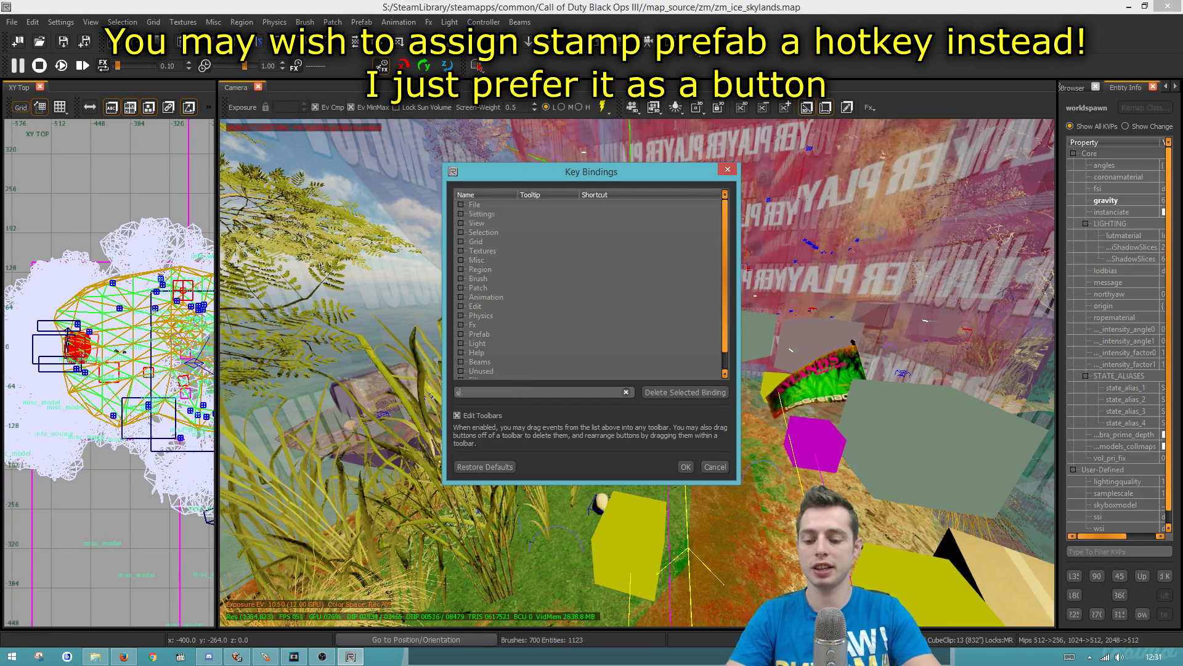
Filter the bindings for 'stamp' and add Stamp Prefab as a toolbar button.
type("tamp")
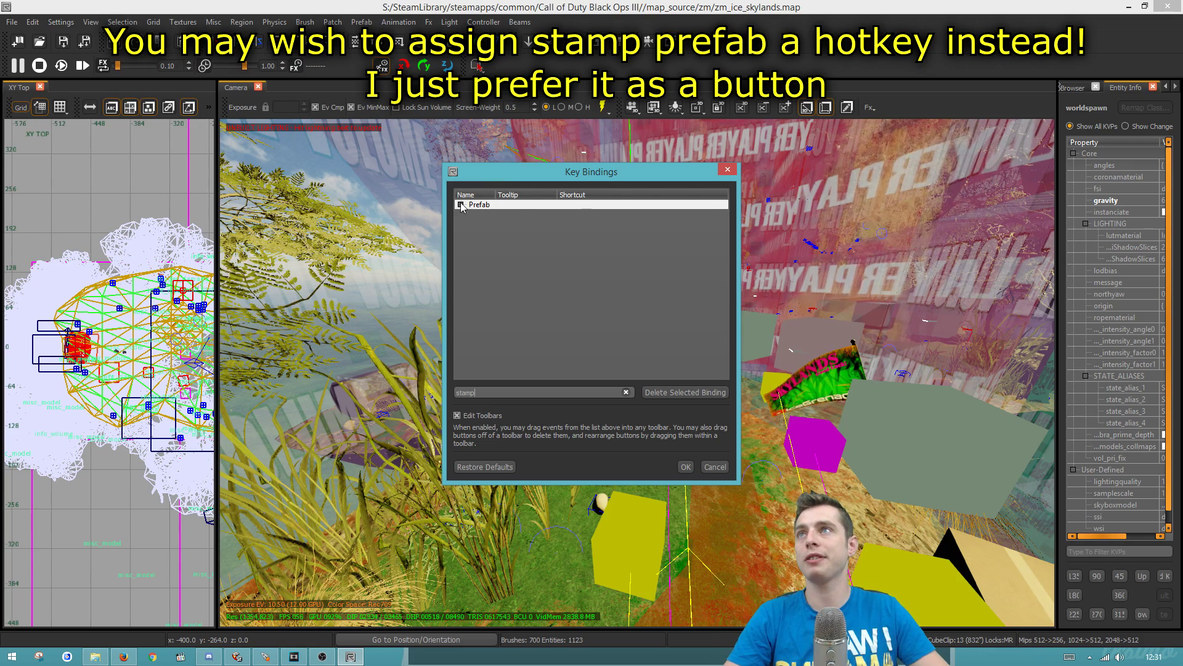
left_click(461, 205)
left_click(558, 214)
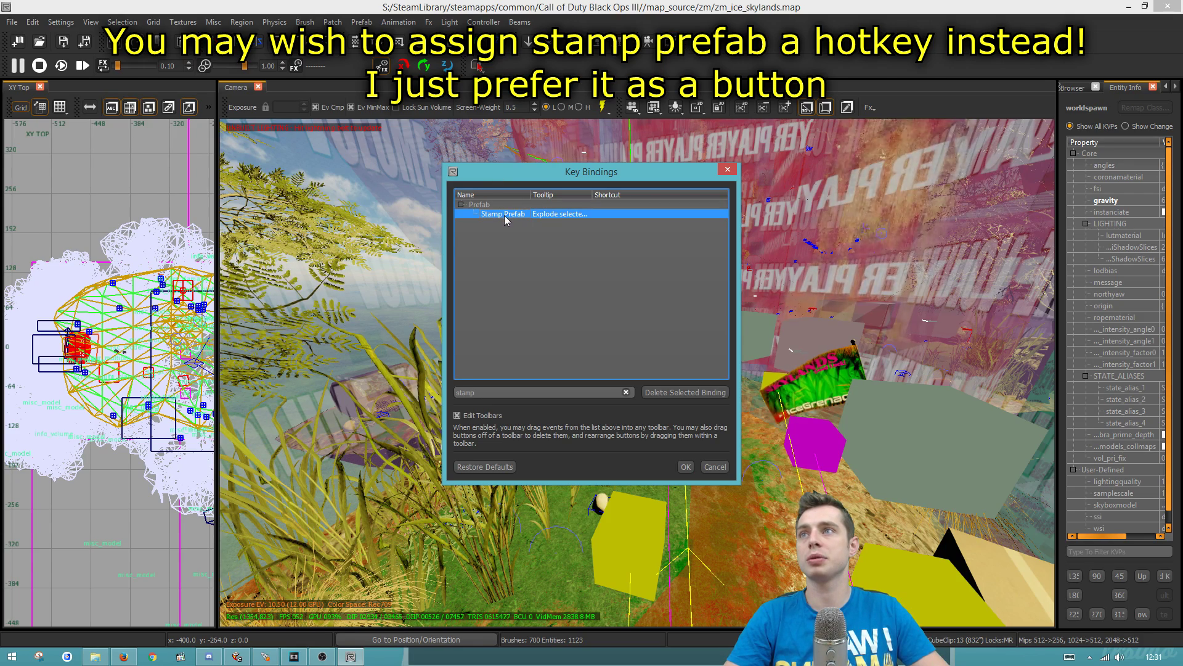
left_click_drag(505, 220, 701, 48)
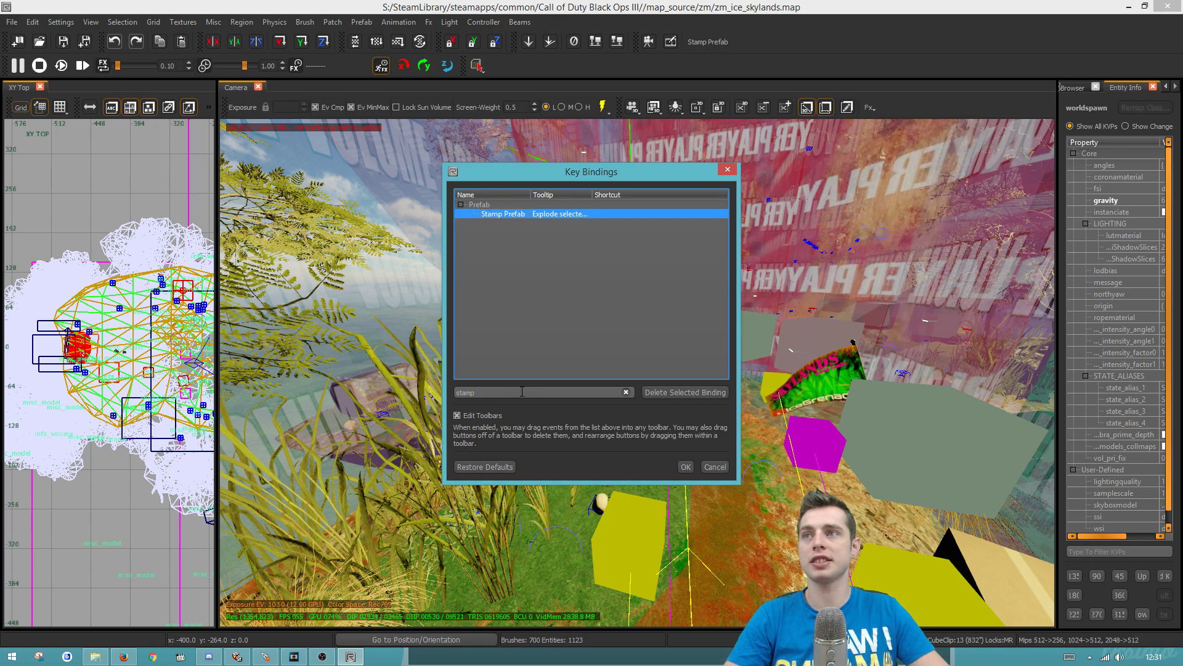
Filter for 'prim', add Primitives to the toolbar, close the dialog and check its dropdown.
left_click_drag(522, 392, 302, 374)
type("prim")
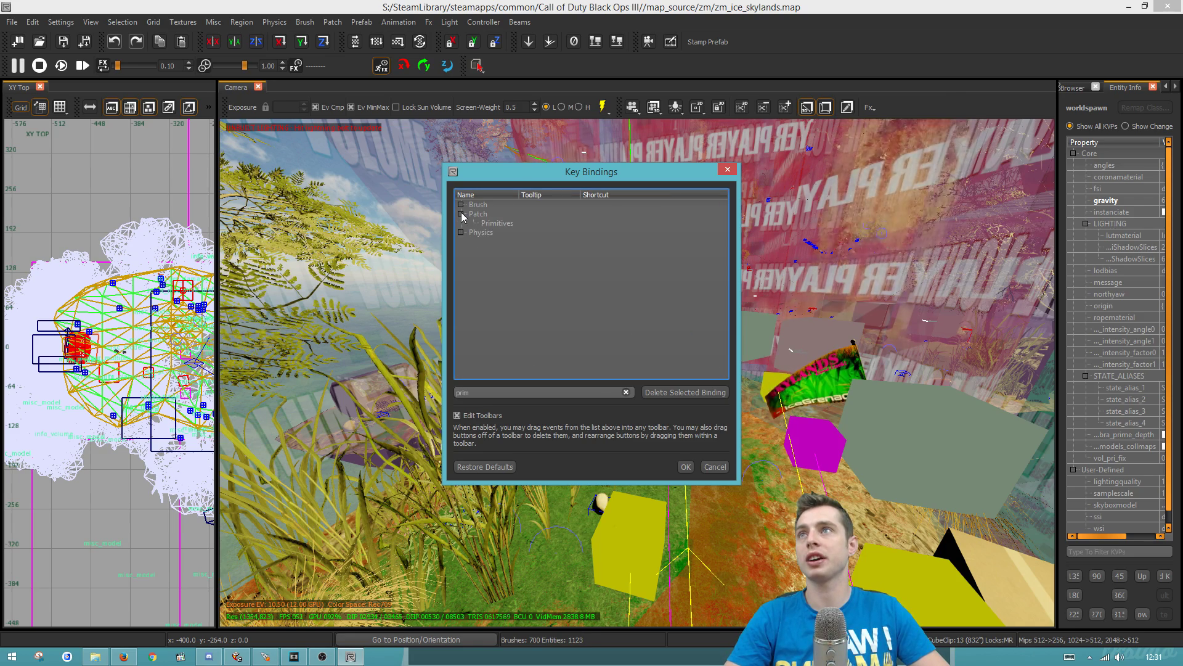
left_click_drag(493, 226, 771, 44)
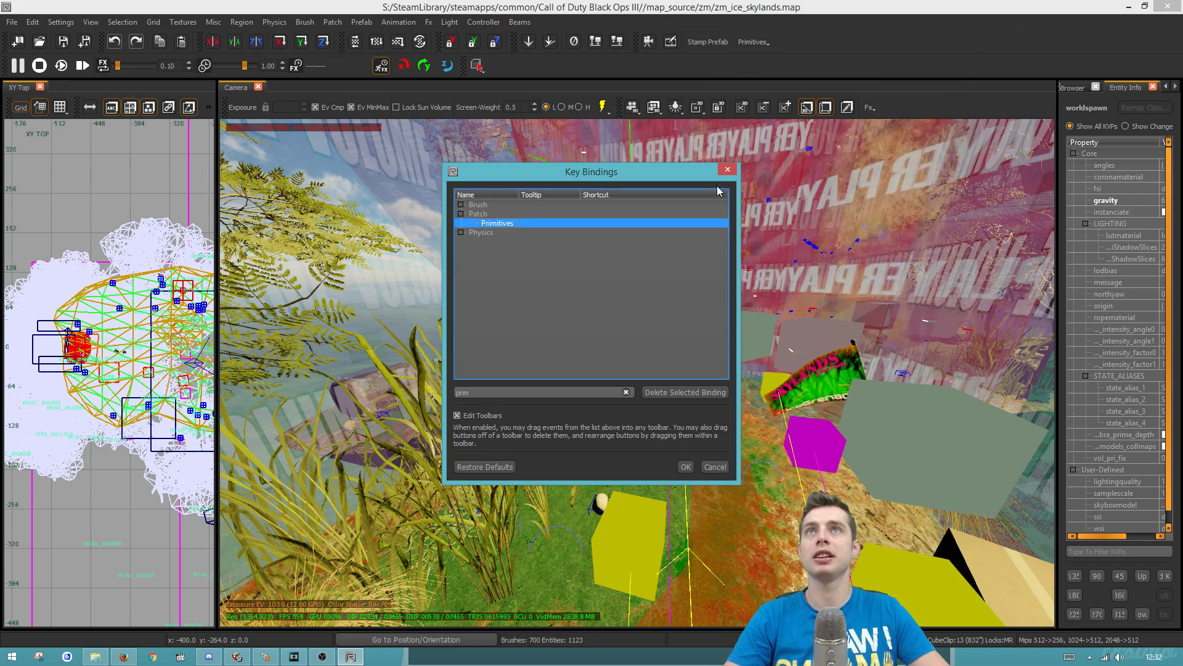
left_click(728, 169)
left_click(714, 42)
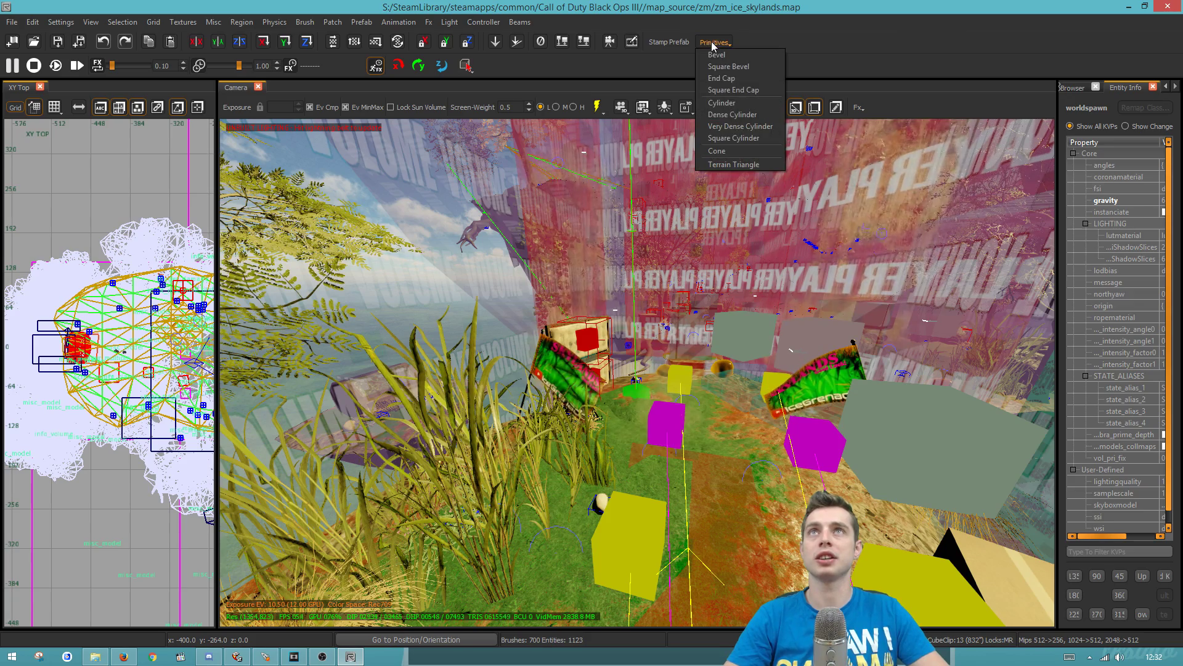
left_click(777, 28)
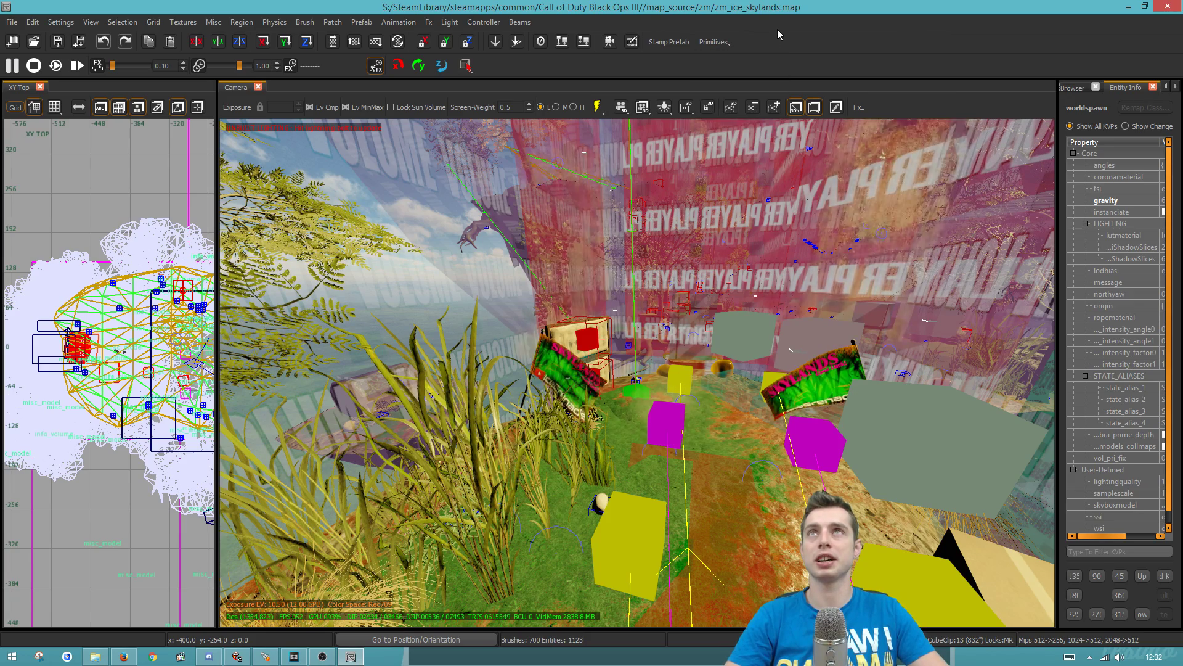
With Edit Toolbars ticked, drag the Structural/Detail contents selector off the toolbar and close Key Bindings.
left_click(467, 66)
left_click(465, 64)
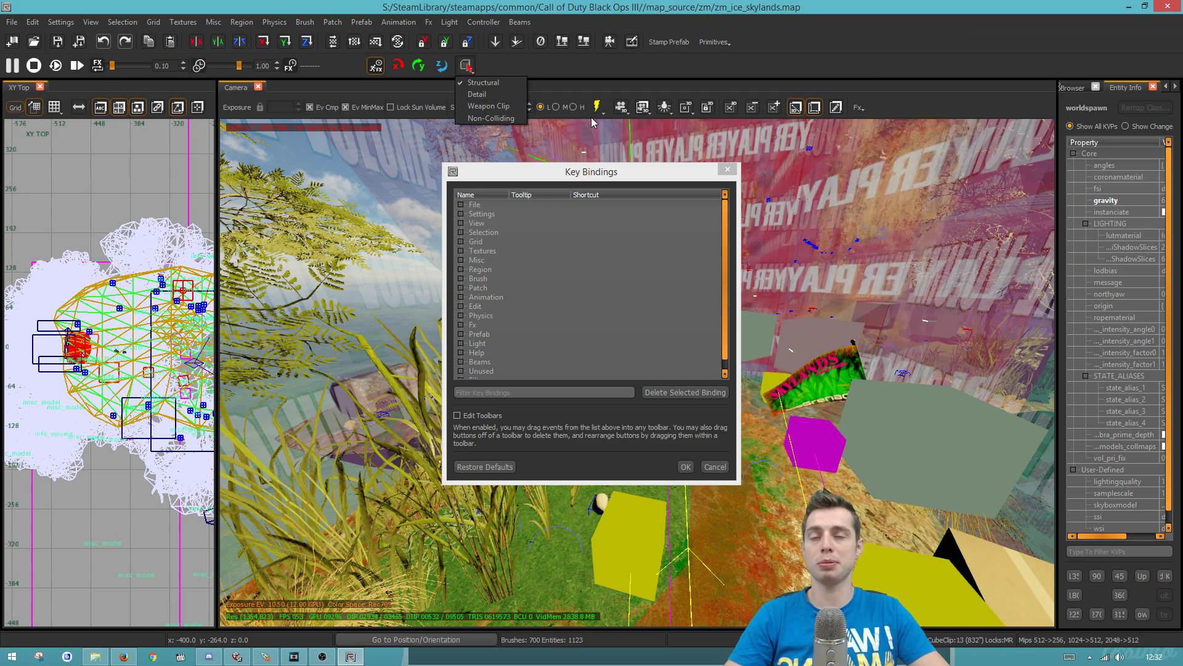
left_click(495, 161)
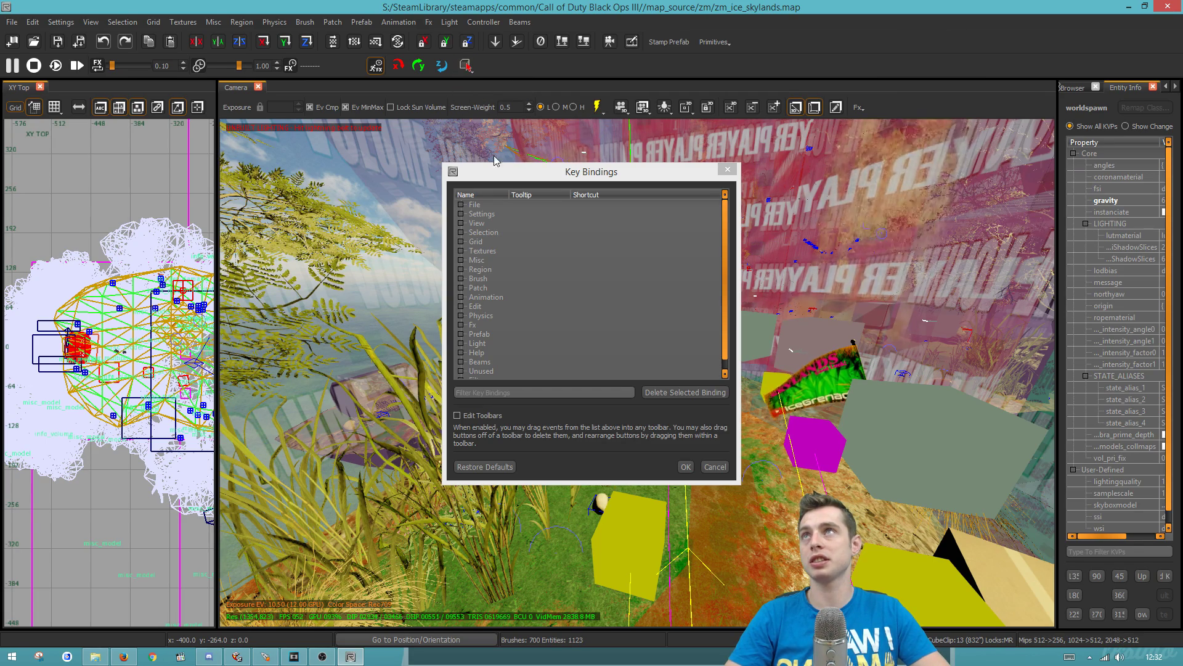
left_click(457, 415)
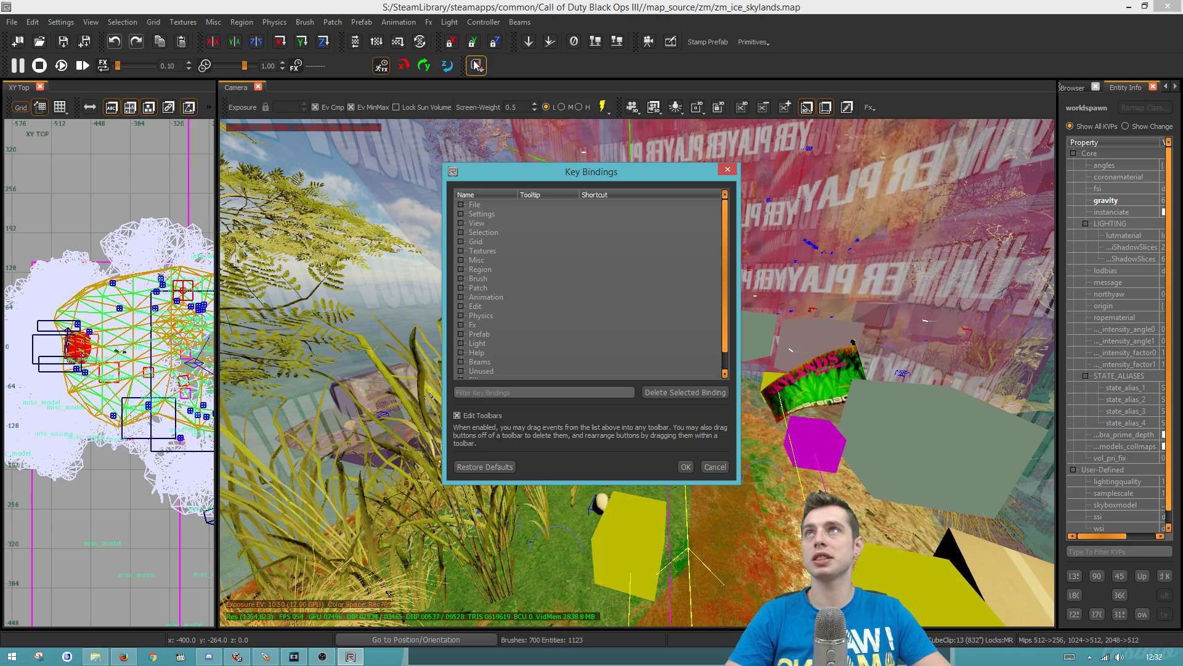
left_click_drag(477, 66, 490, 101)
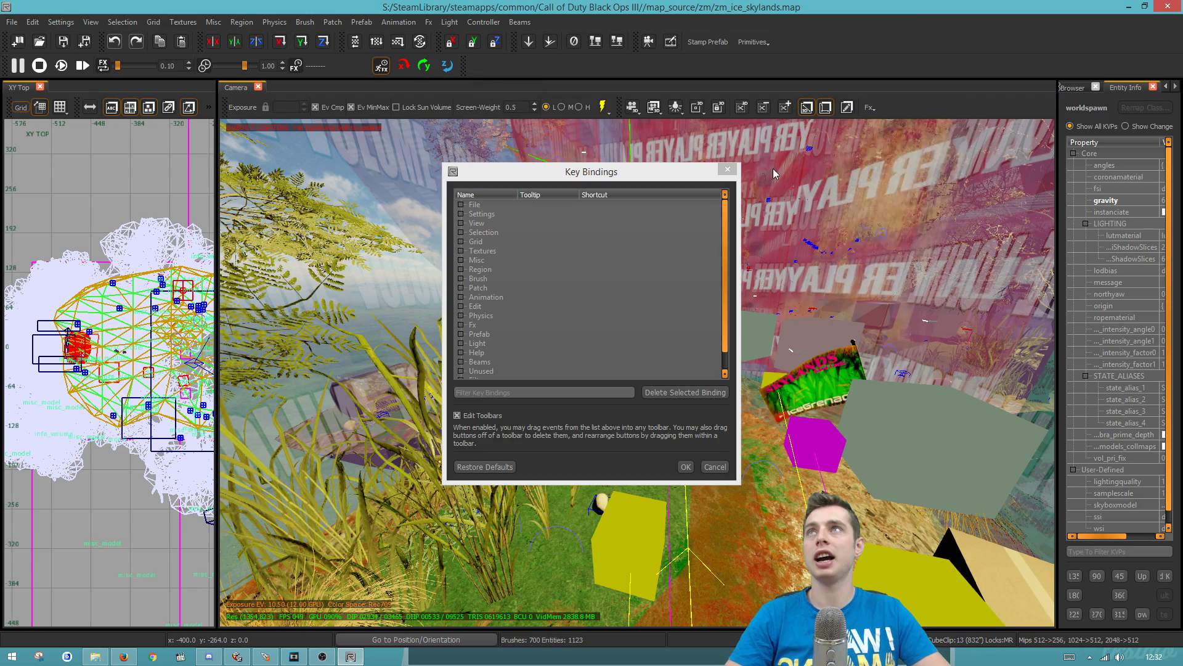
left_click(727, 169)
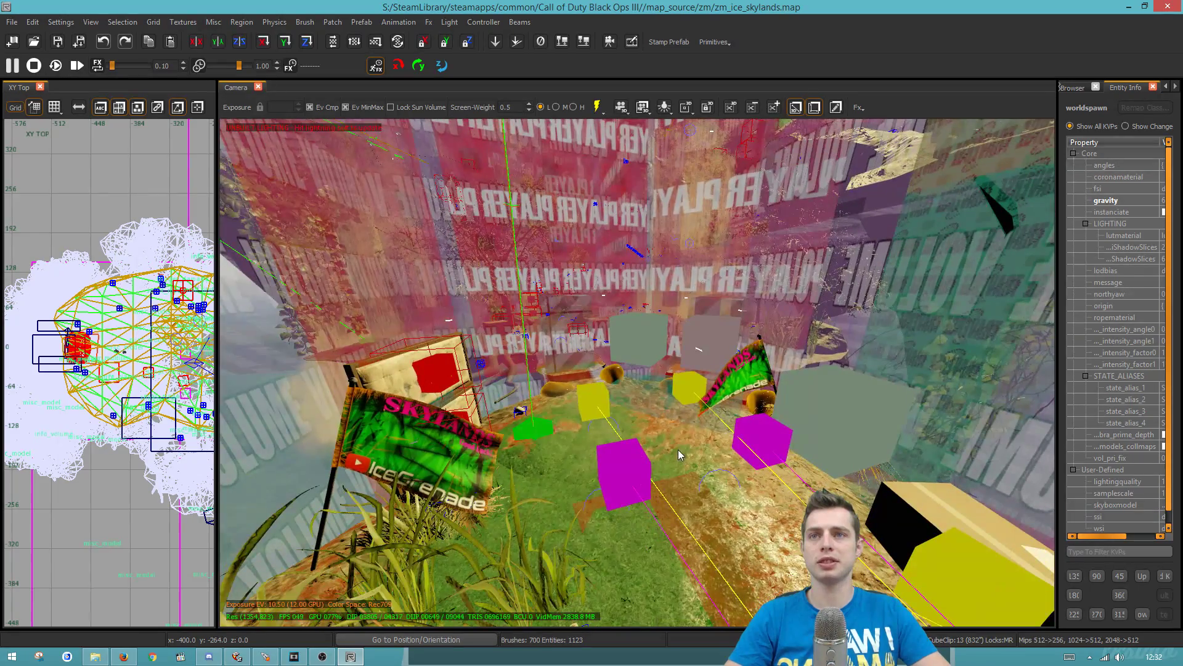
Dismiss the Camera view's context menu and open the View menu.
right_click(679, 449)
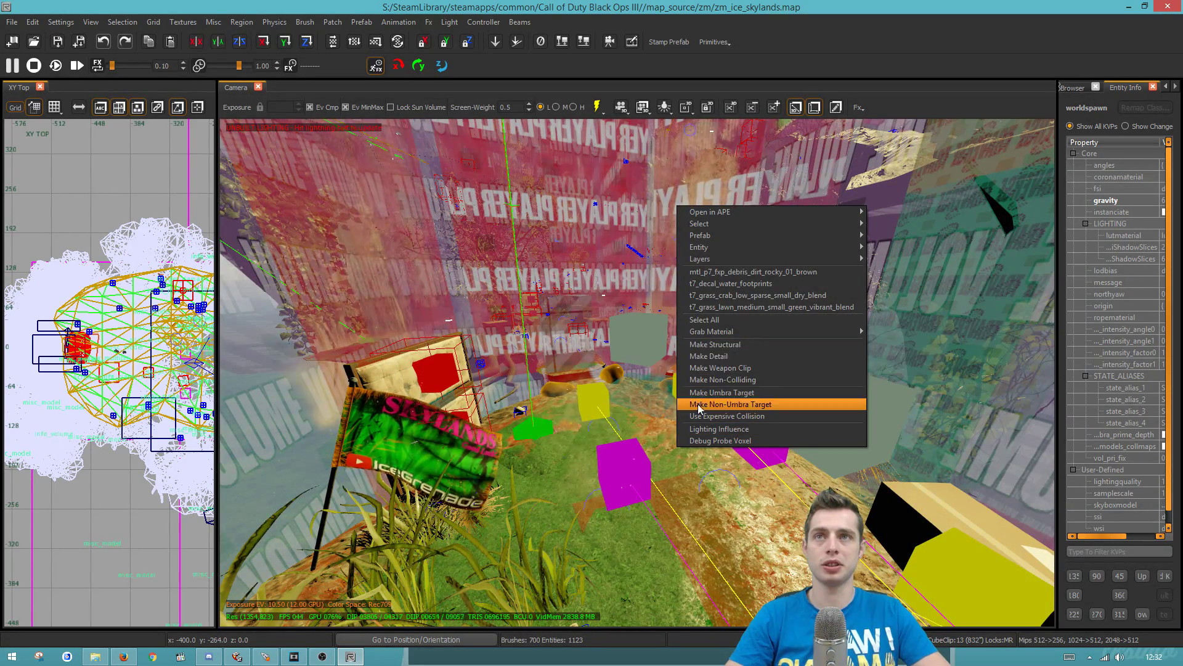
left_click(656, 413)
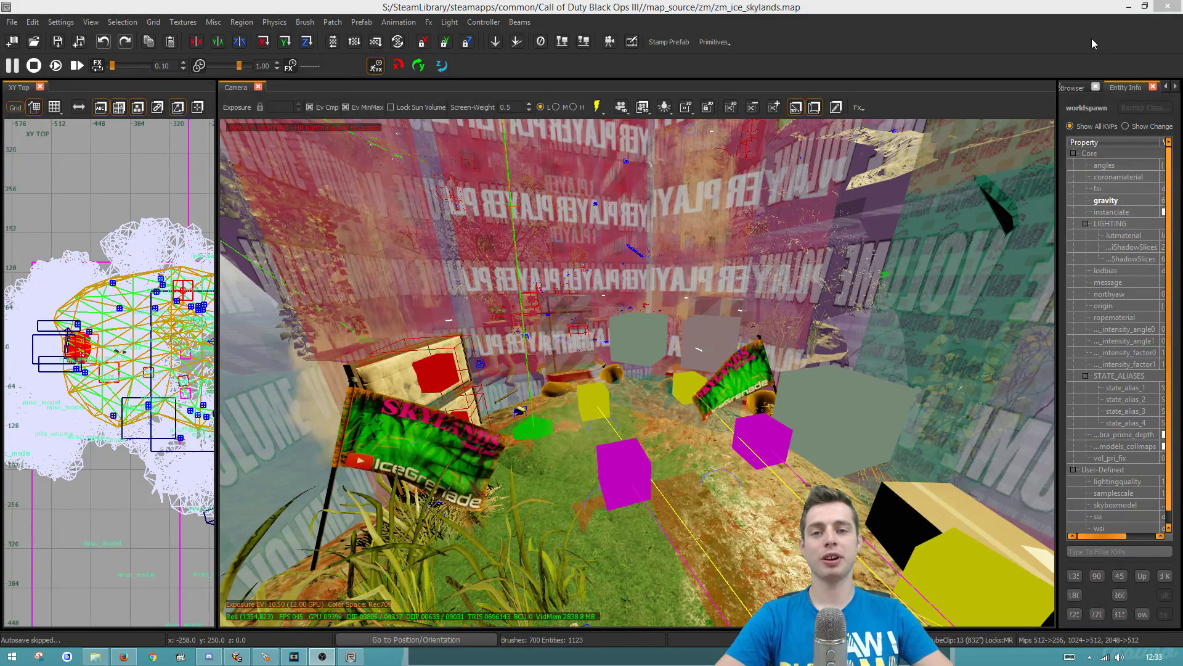
left_click(525, 13)
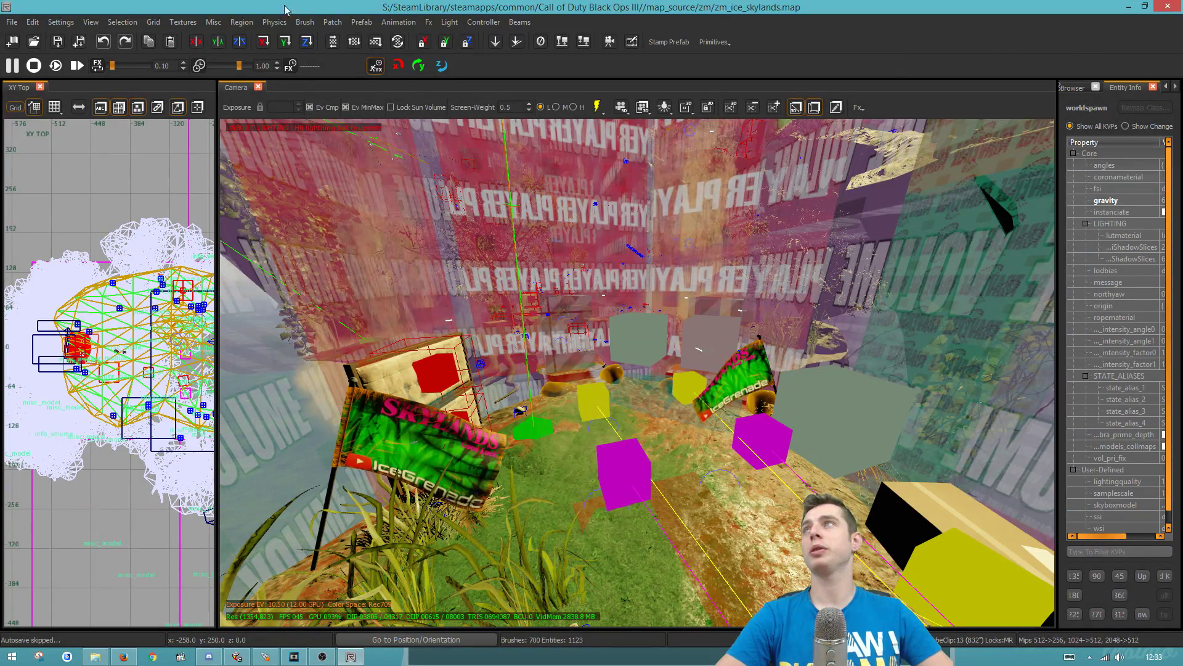
left_click(97, 23)
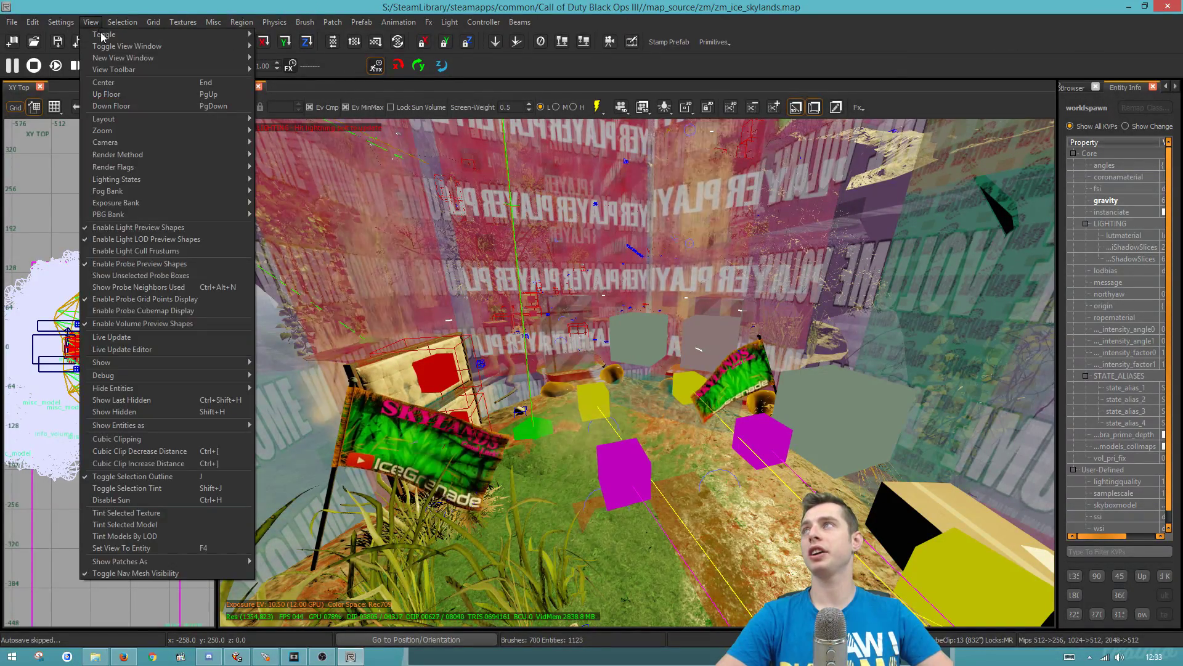
mouse_move(123, 69)
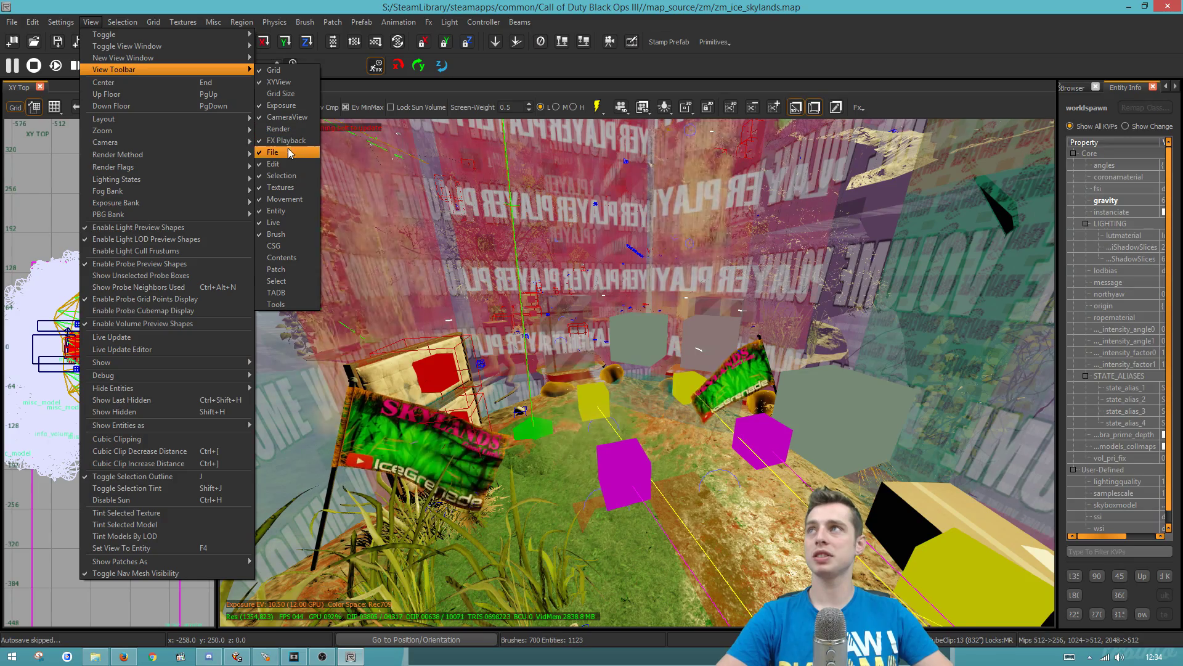
left_click(290, 272)
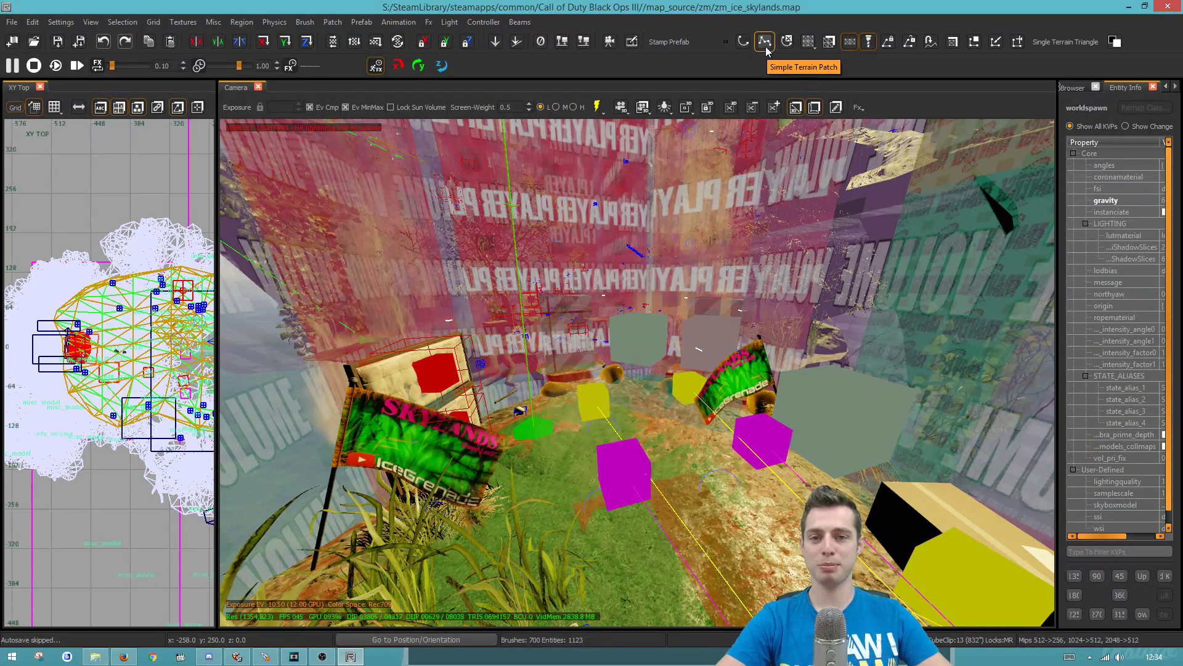
Draw an 80×68 block in open sky and convert it into a 2×2 simple terrain patch.
right_click_drag(680, 415, 691, 382)
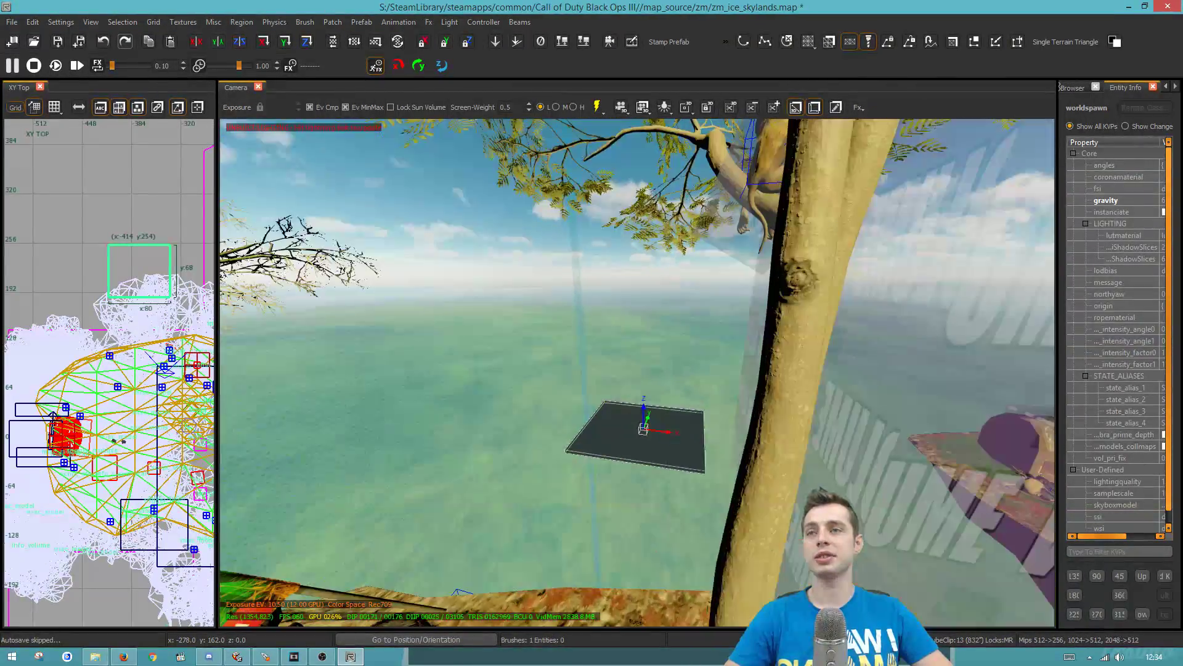
mouse_move(637, 394)
right_mouse_down()
mouse_move(653, 382)
mouse_move(666, 401)
mouse_move(657, 395)
right_mouse_up()
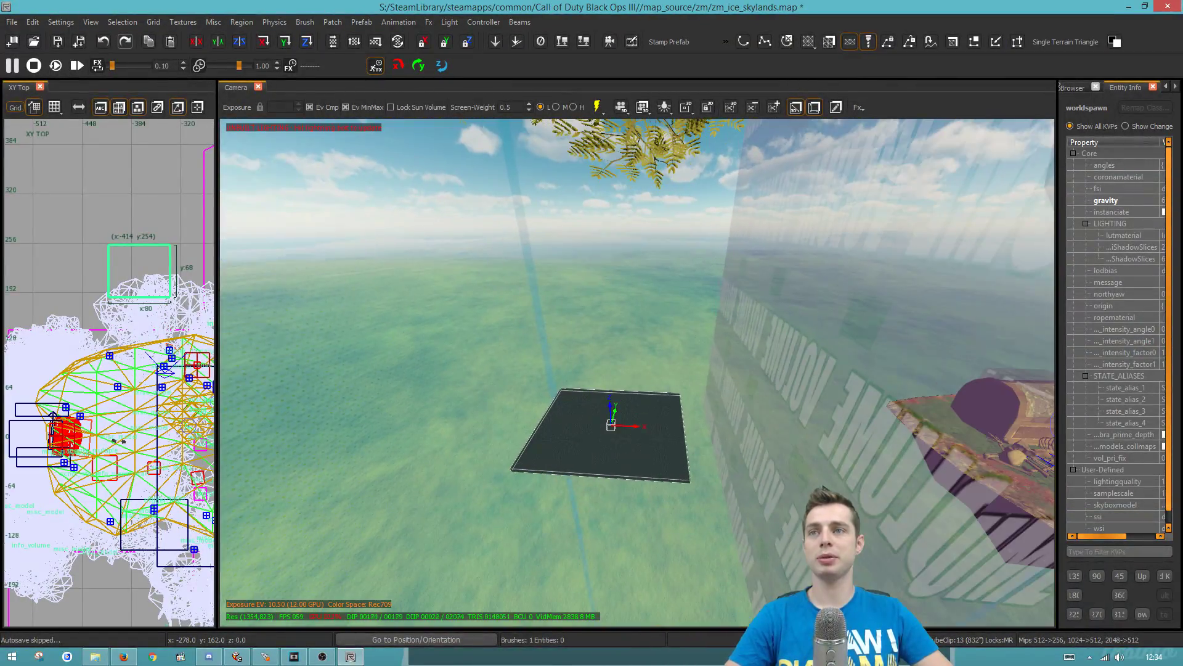
left_click(331, 23)
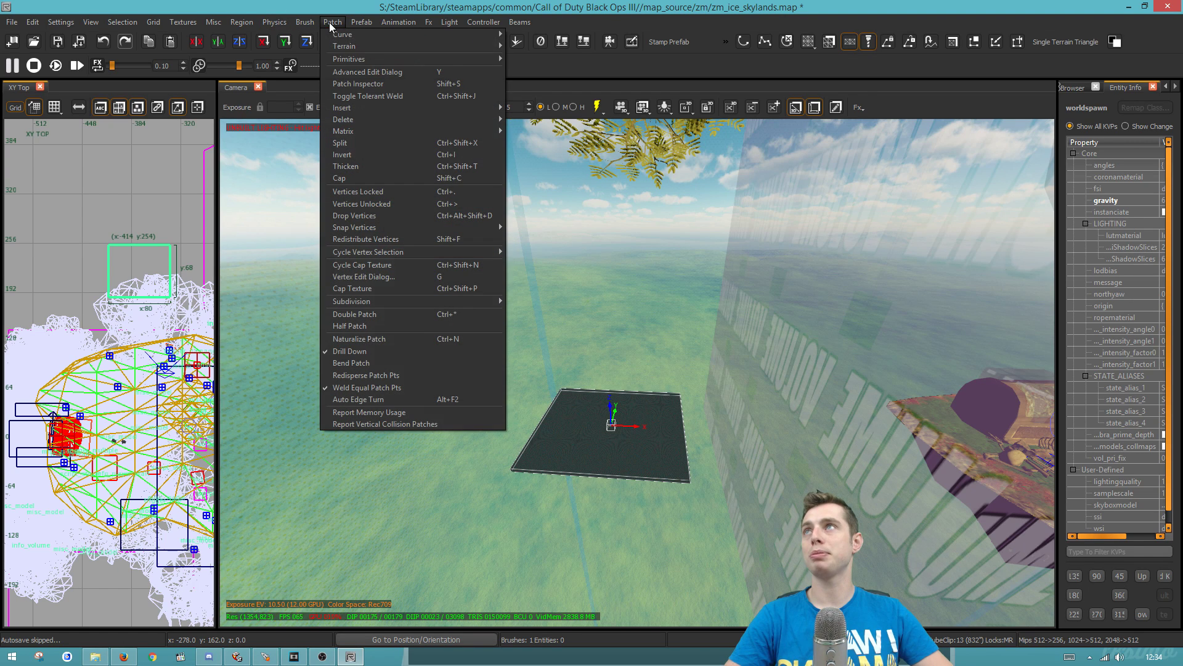
mouse_move(390, 46)
left_click(543, 47)
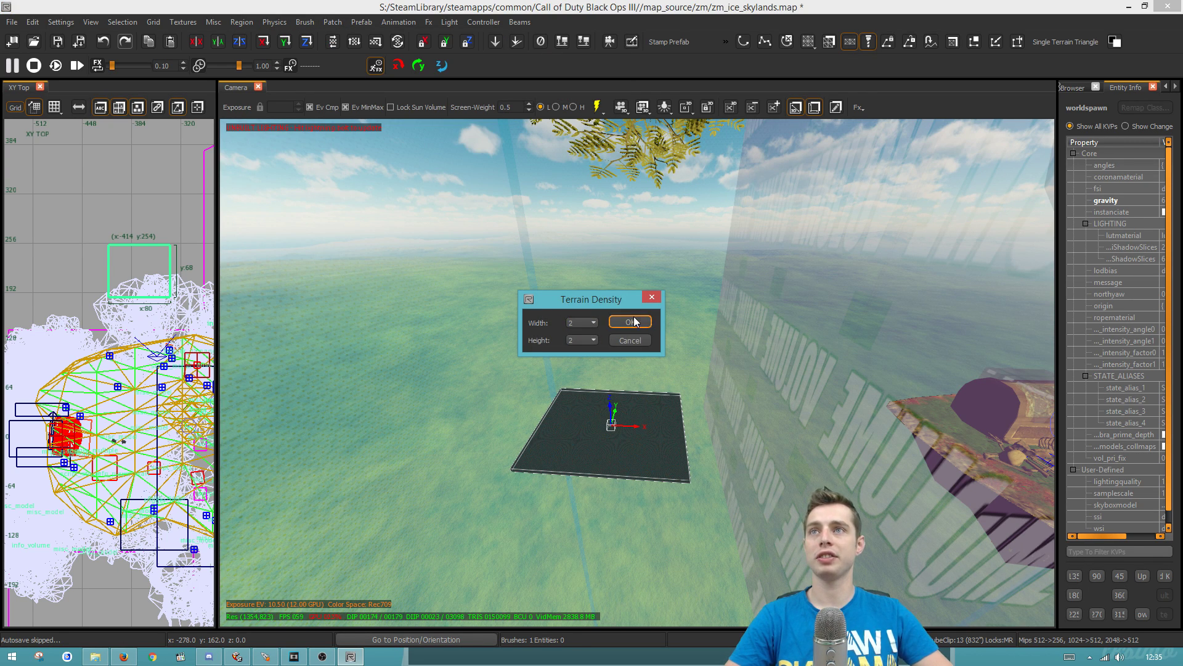
left_click(639, 324)
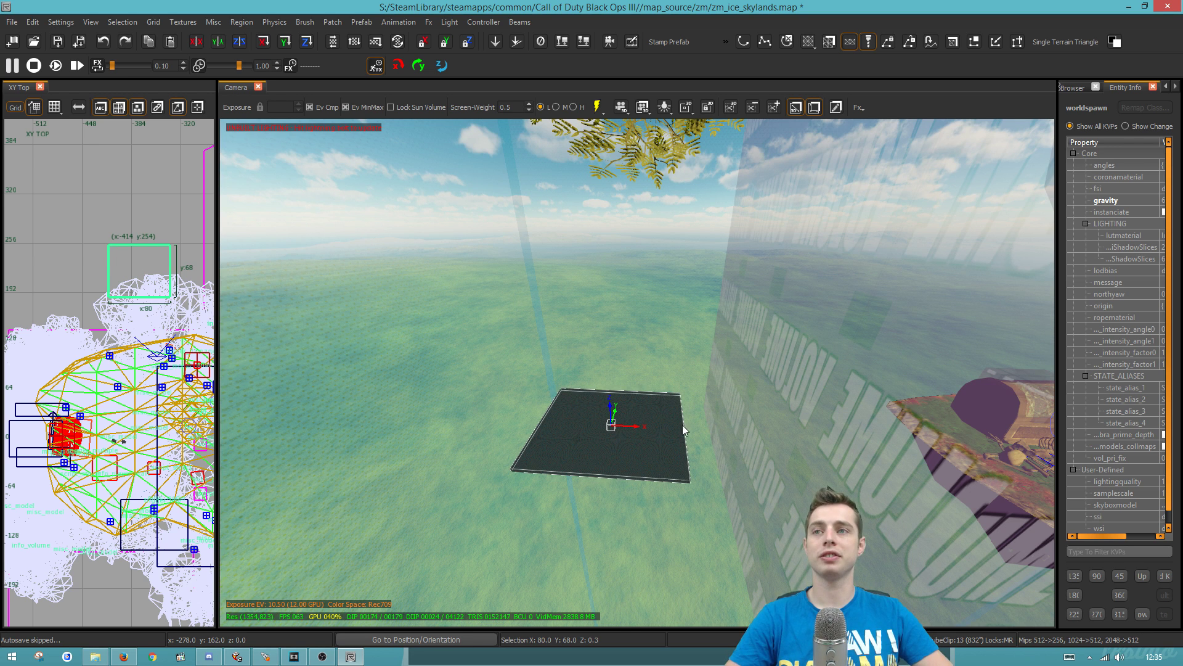
left_click(765, 42)
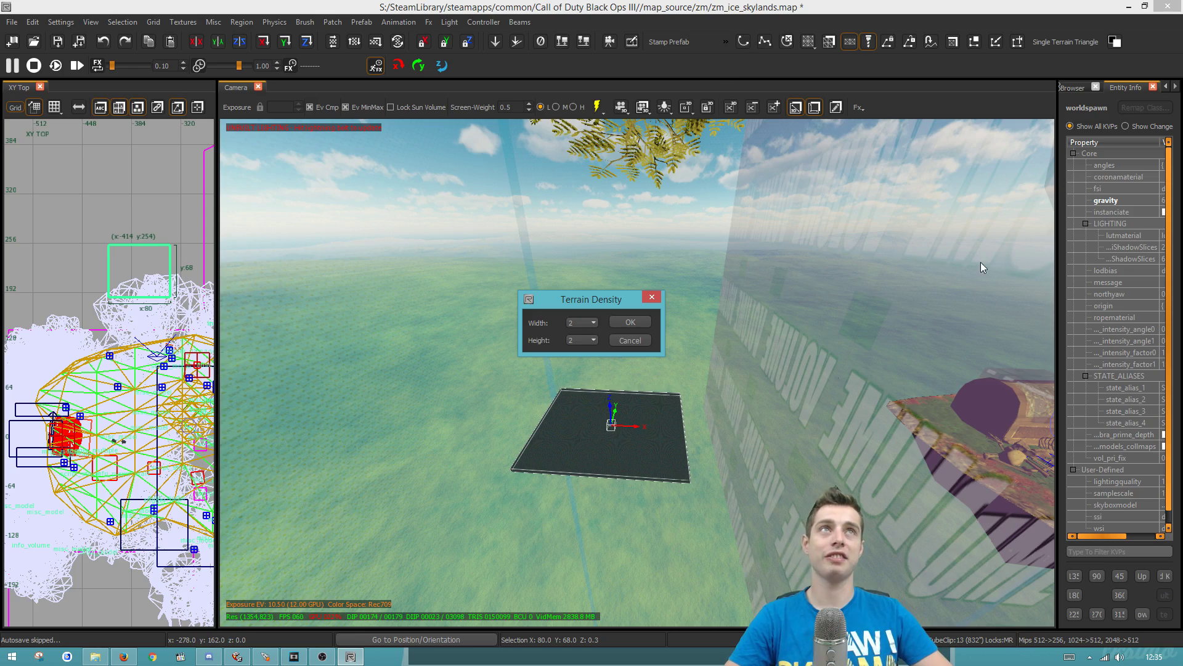
left_click(652, 297)
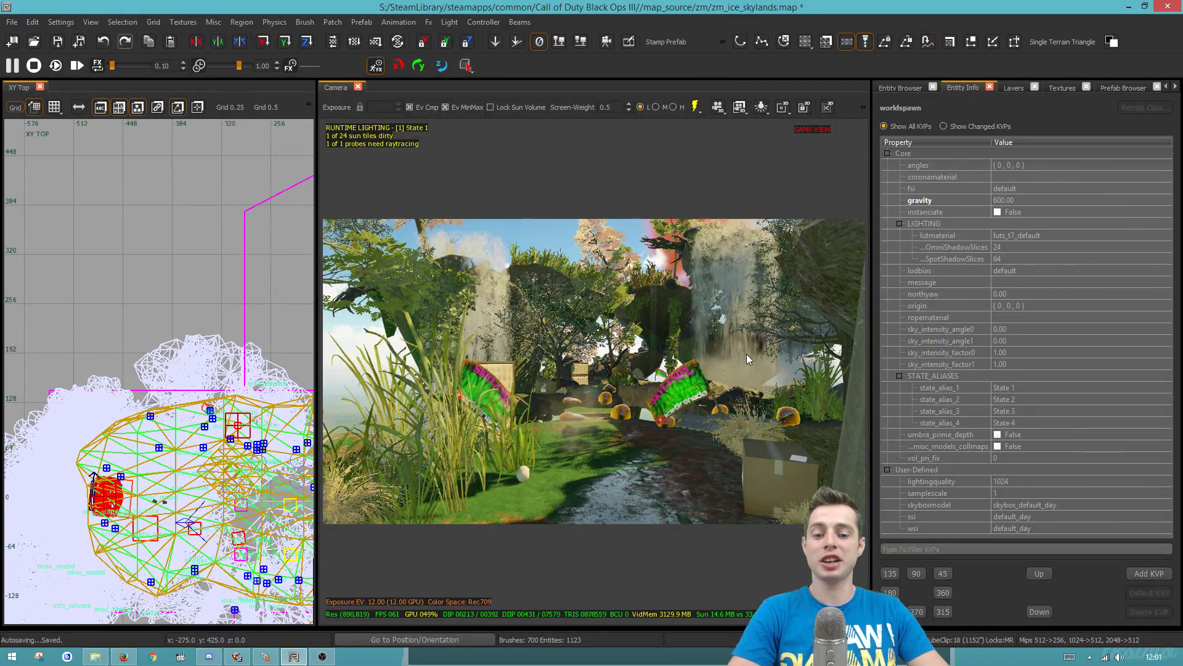
Turn off game view with P to reveal editor volumes and inspect one in the 3D view.
right_click_drag(712, 441, 701, 448)
key("p")
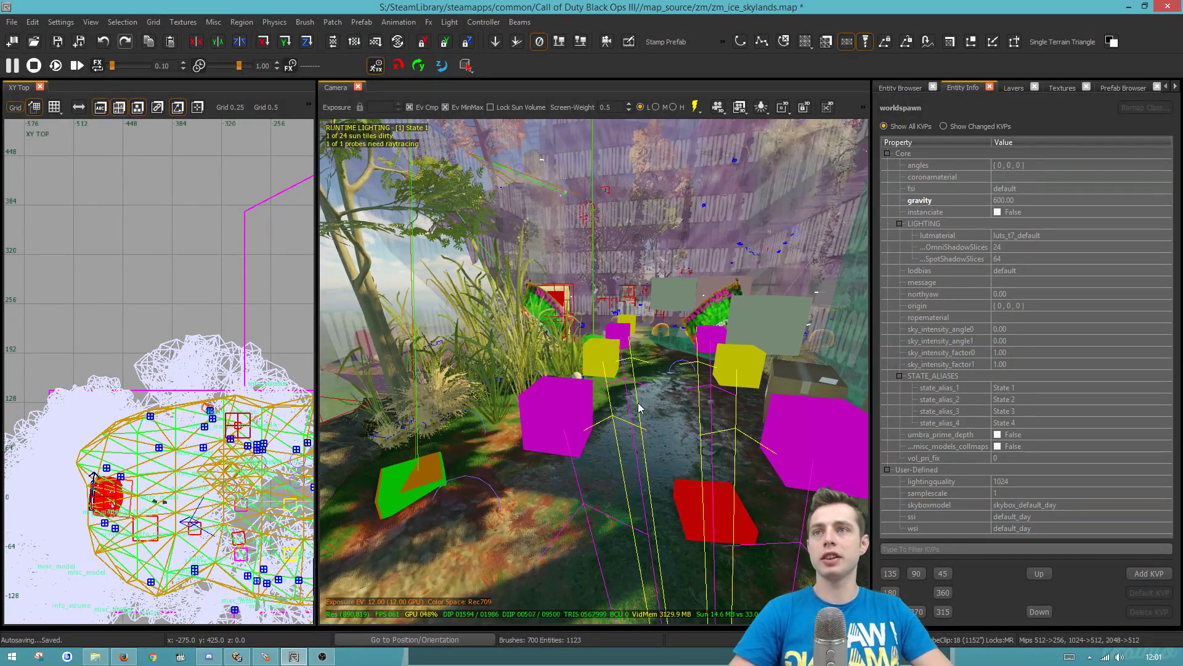
left_click(662, 426)
mouse_move(666, 427)
right_mouse_down()
mouse_move(675, 420)
mouse_move(691, 442)
right_mouse_up()
key("Escape")
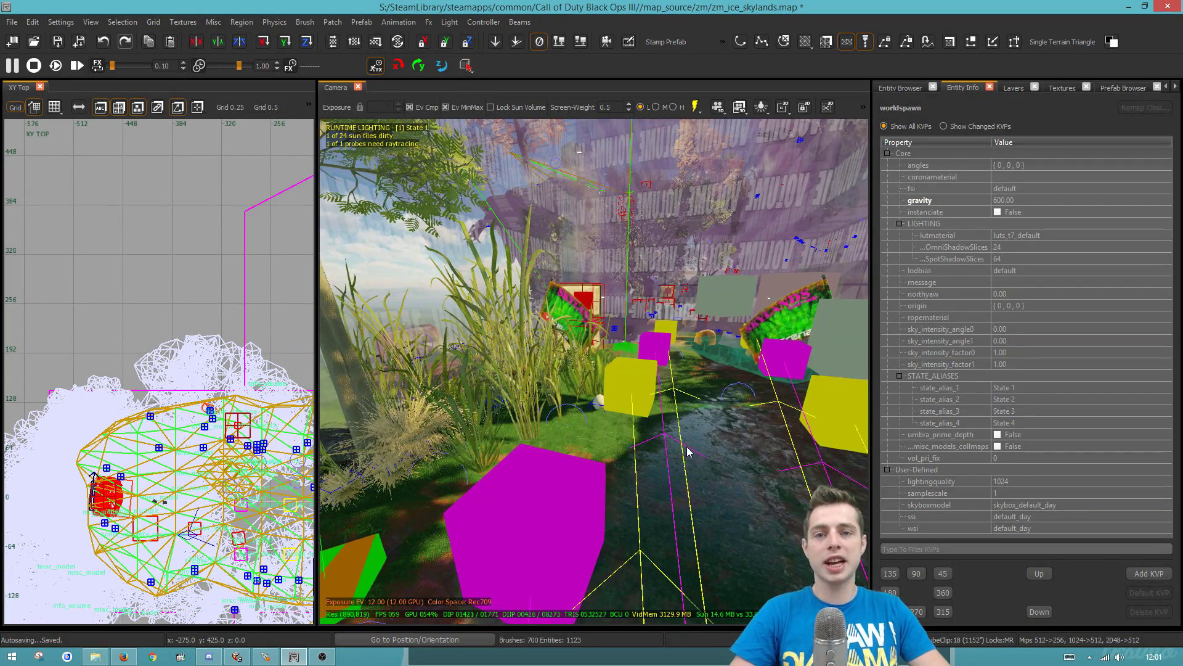
right_click_drag(688, 447, 698, 446)
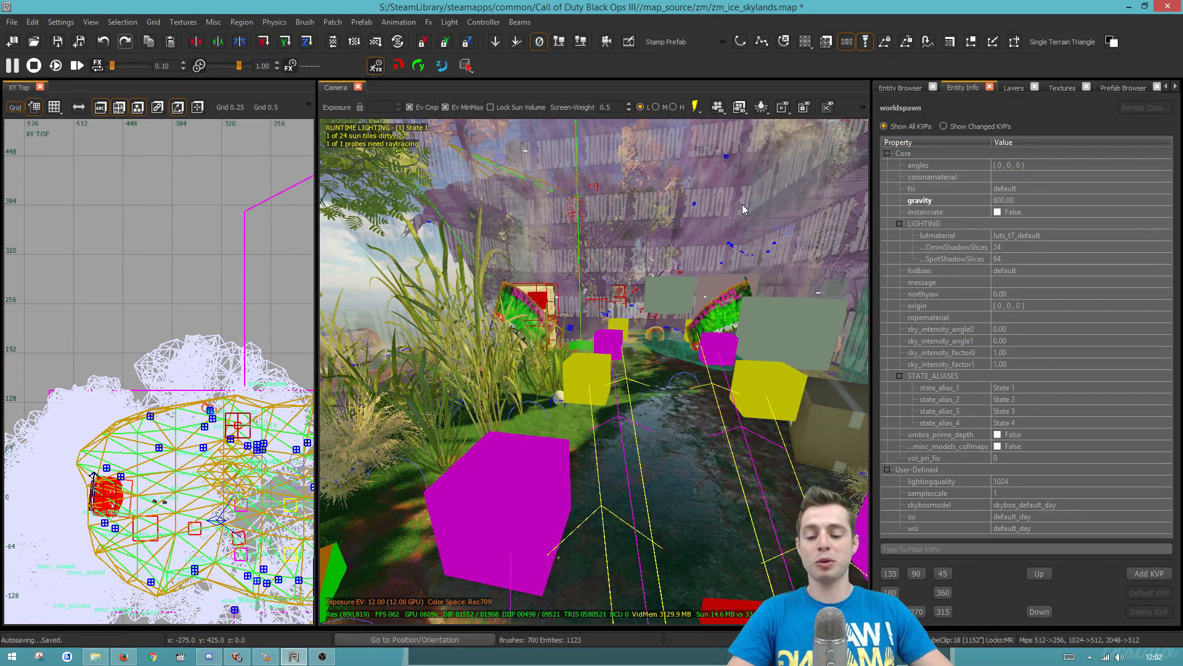
Look up Half Patch under Patch in the key bindings, then texture the block with custom_rock_04c.
key("ctrl+k")
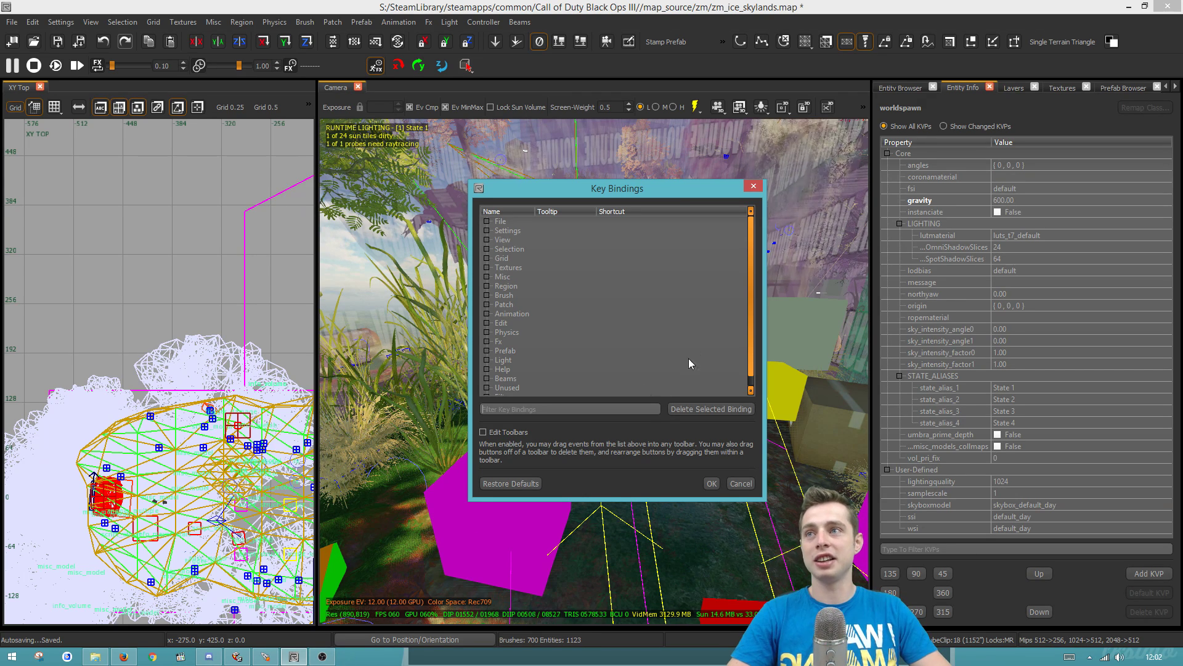
left_click(600, 409)
type("Half")
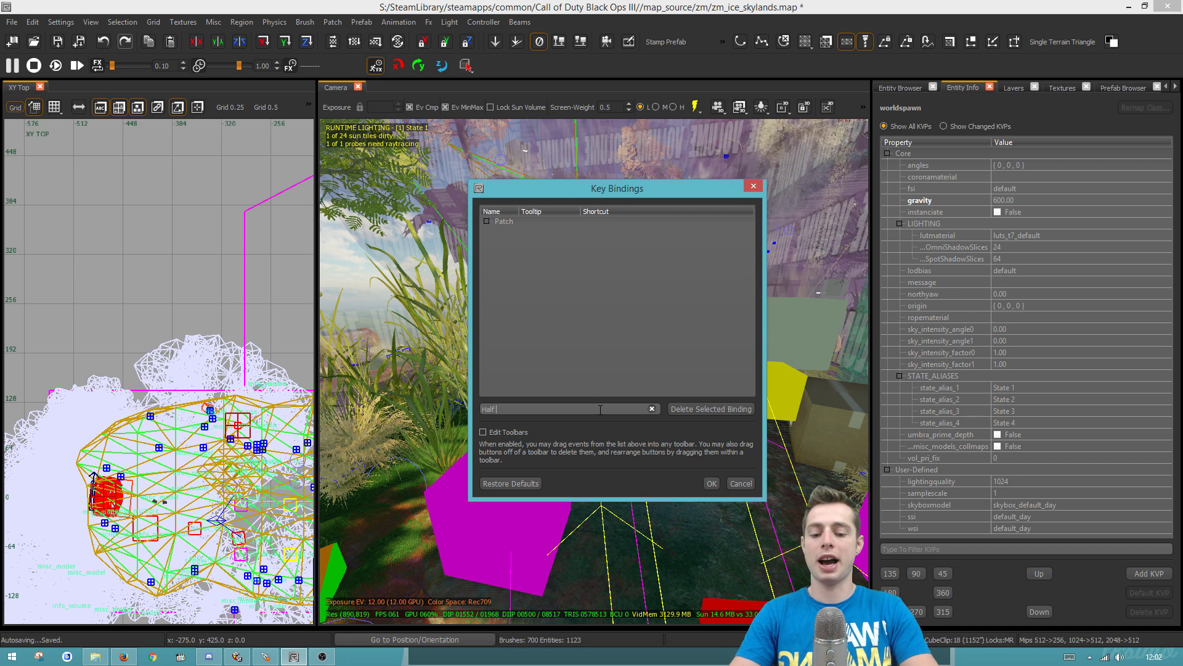
type(" patch")
left_click(487, 221)
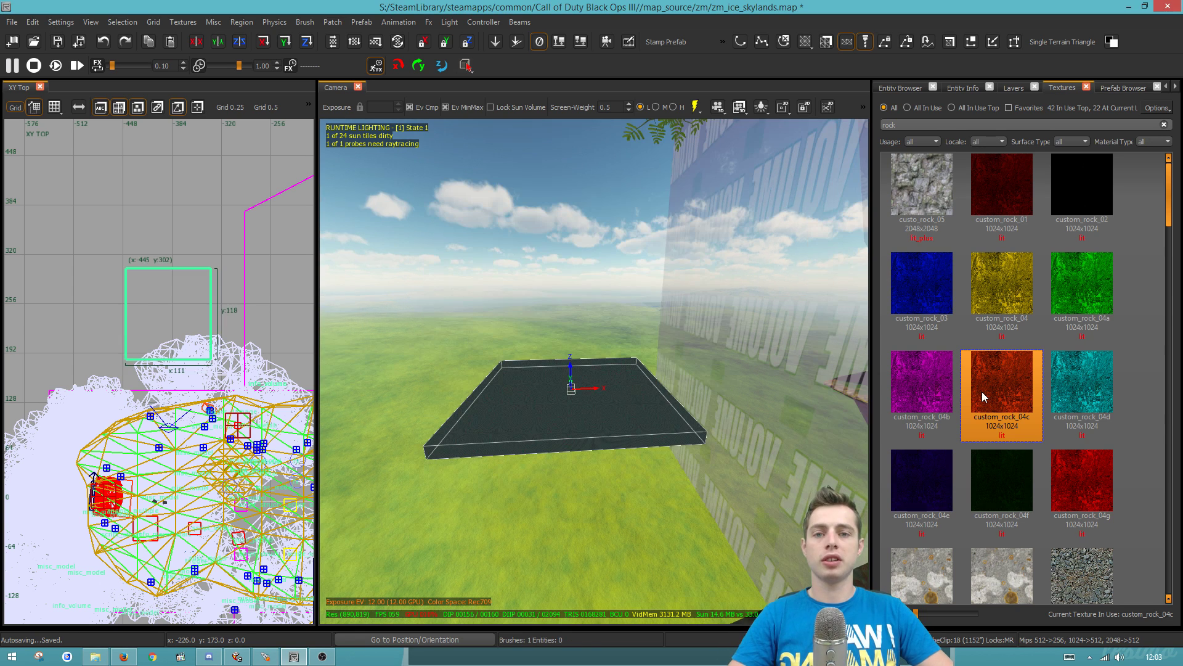
left_click(992, 398)
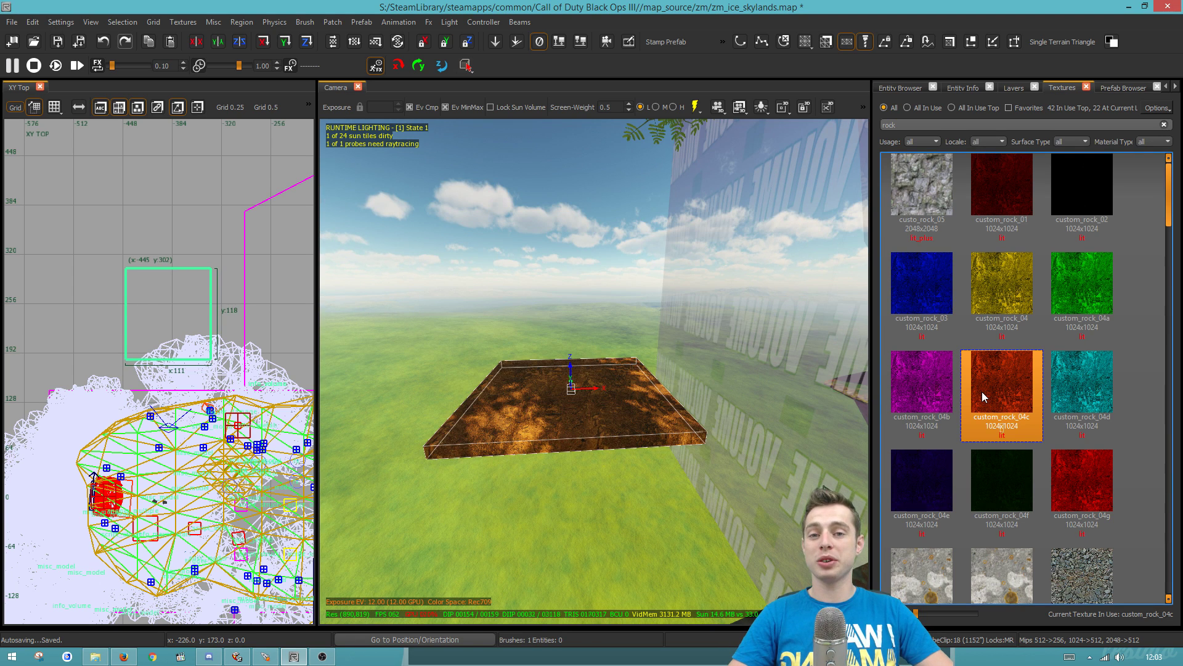
Convert the rock block's top face into terrain with Patch > Terrain > Faces to Terrain.
mouse_move(770, 484)
right_mouse_down()
mouse_move(767, 475)
mouse_move(751, 499)
right_mouse_up()
key("Escape")
left_click(602, 453, "ctrl+shift")
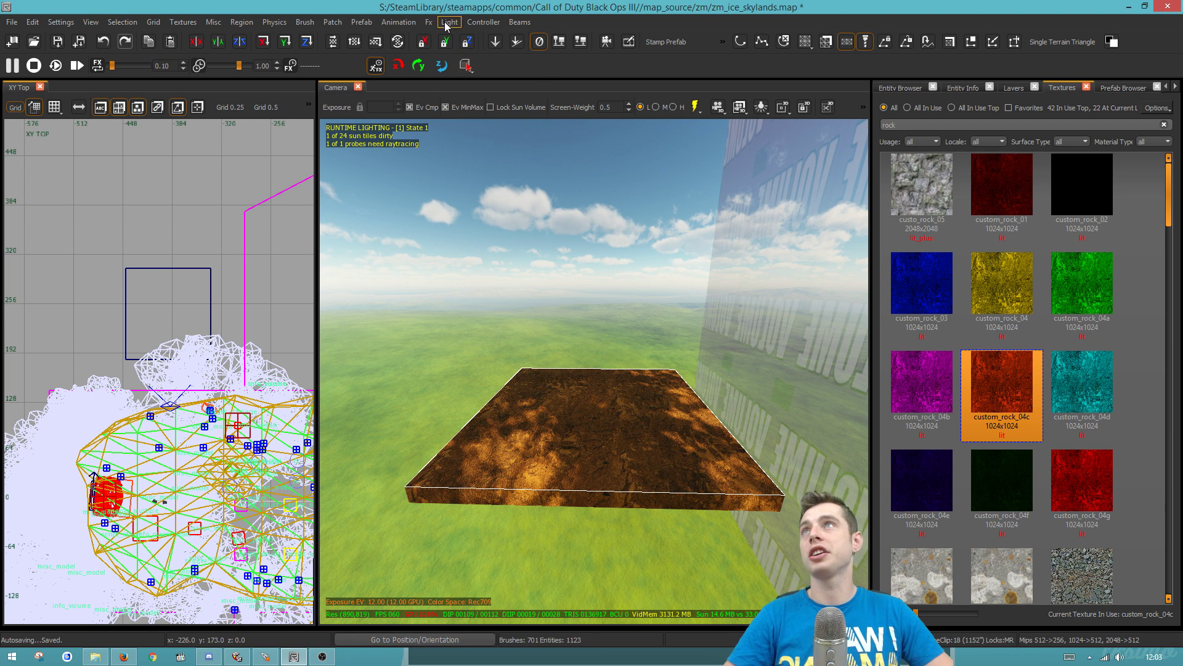
left_click(333, 22)
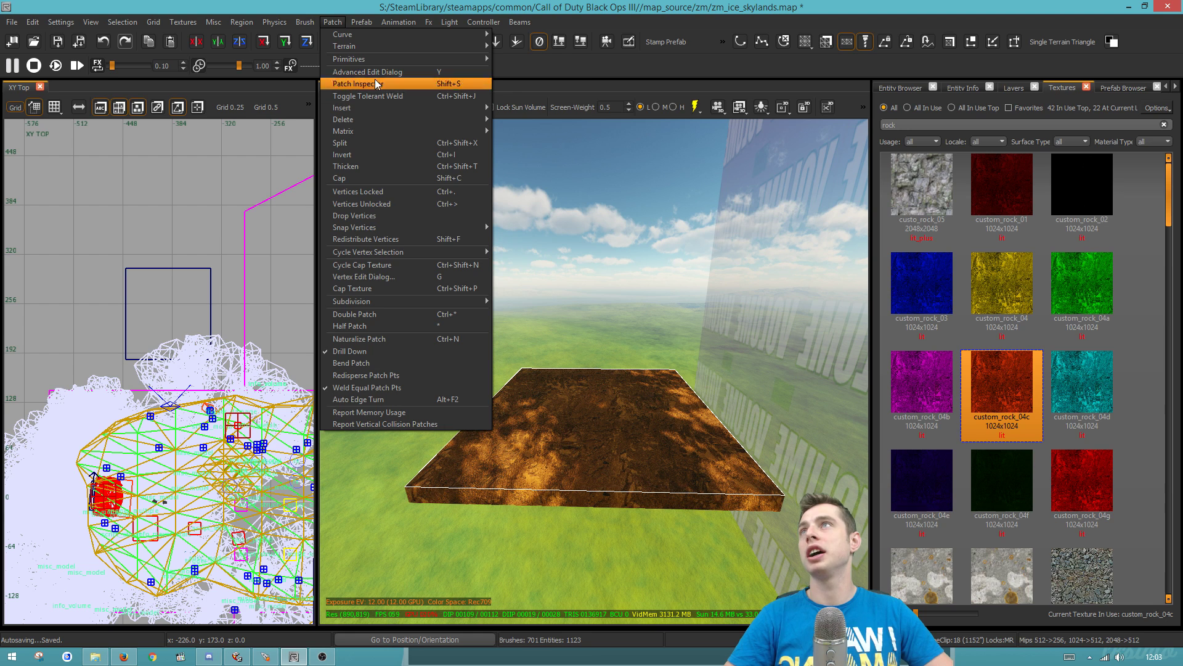
mouse_move(375, 46)
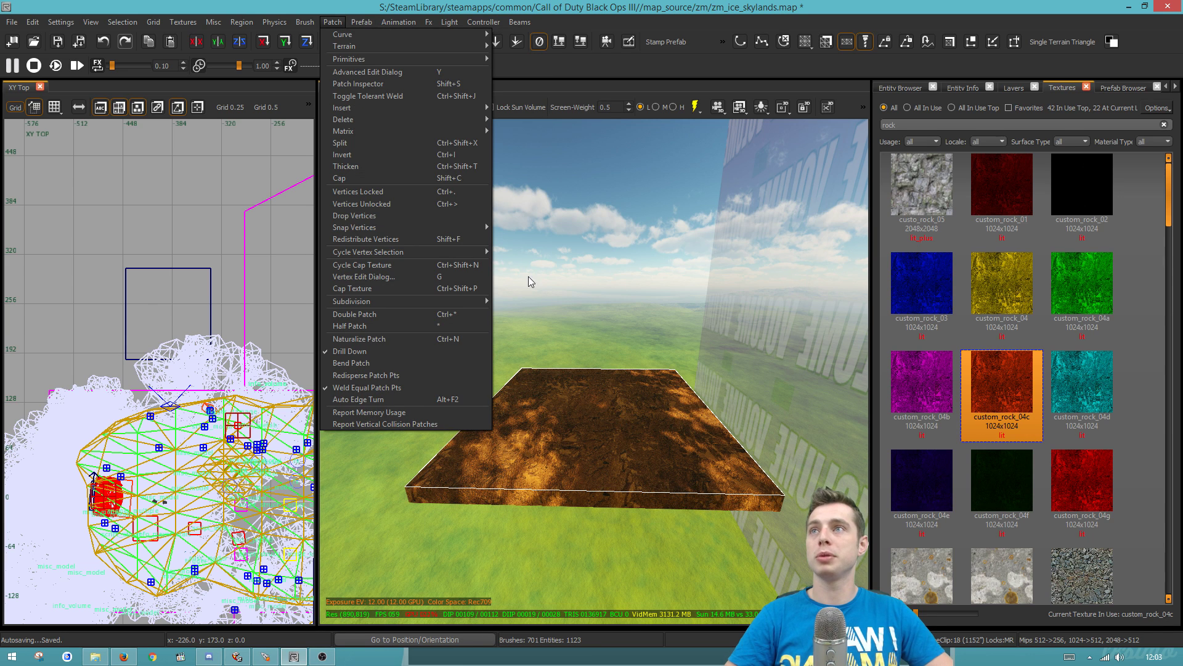
mouse_move(338, 36)
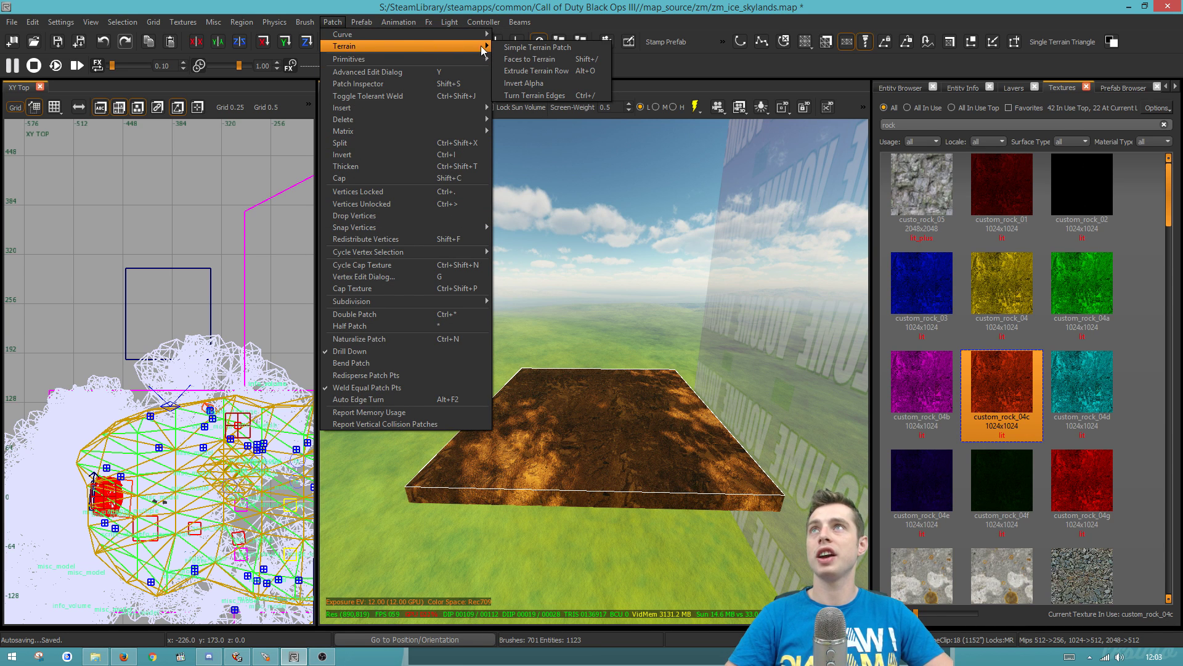
left_click(536, 63)
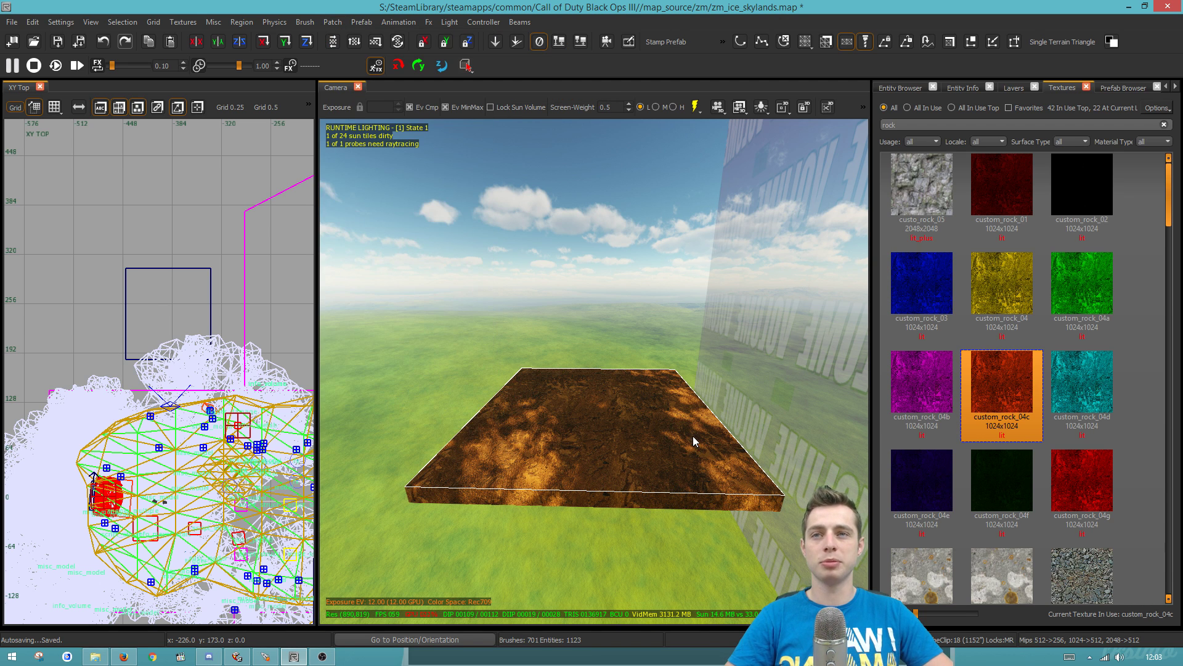
Delete the leftover rock block beneath the new terrain sheet and bring Key Bindings back up.
right_click_drag(688, 450, 677, 439)
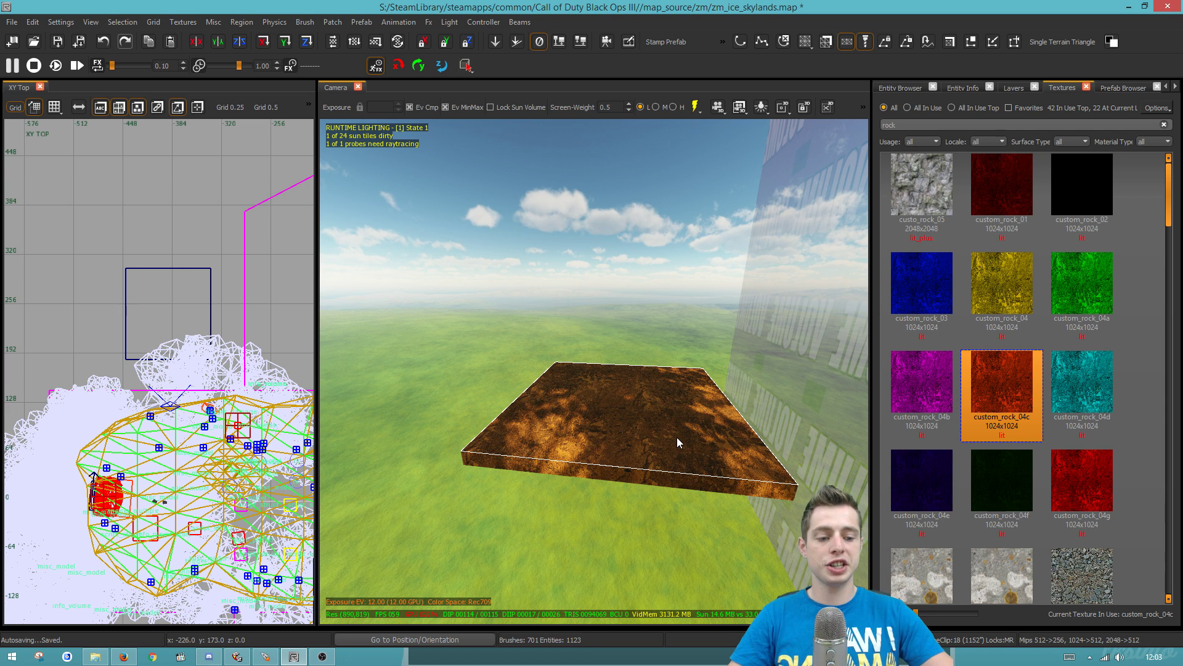
left_click(678, 443, "shift")
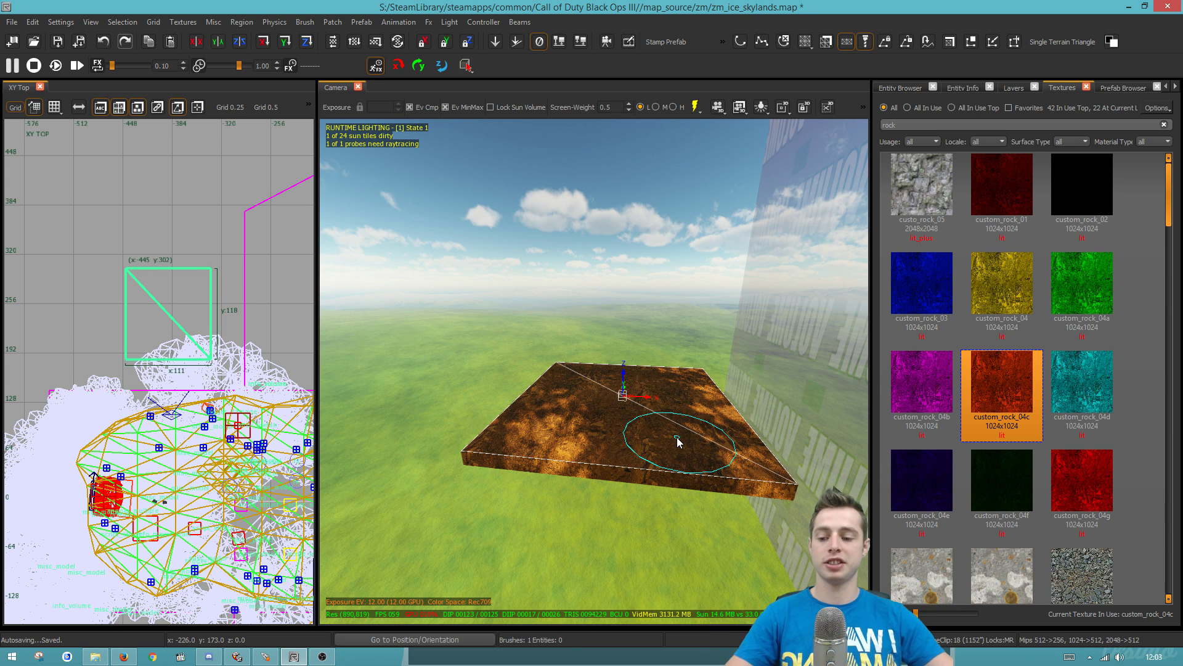
key("Escape")
left_click(715, 485, "shift")
key("BackSpace")
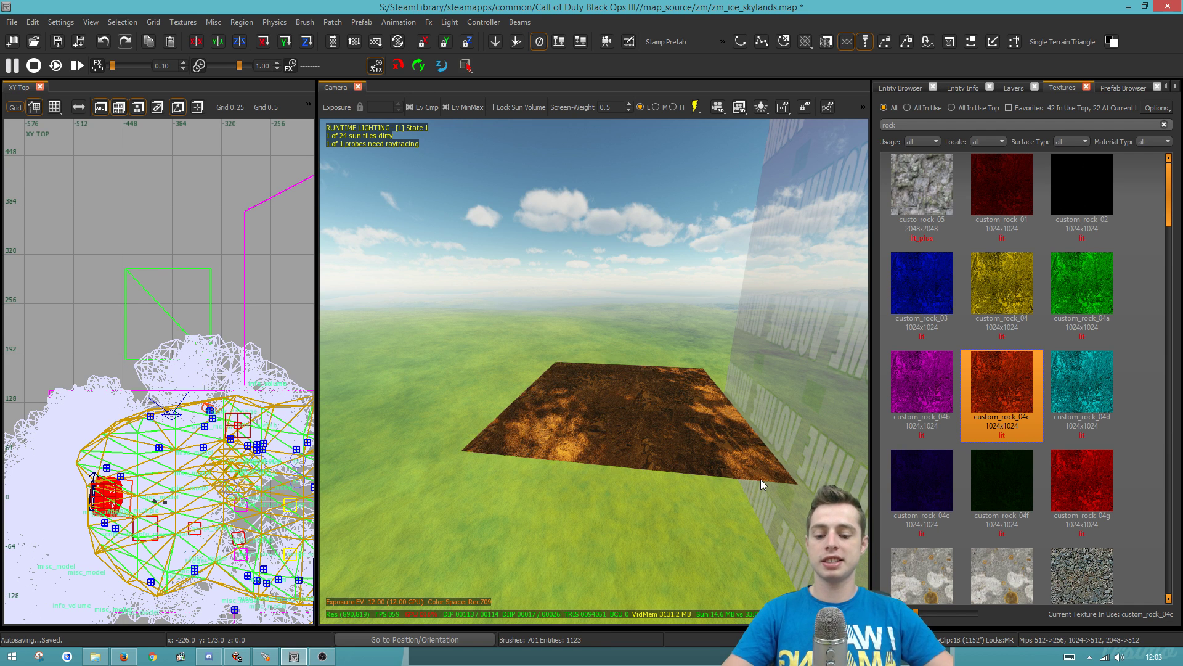
key("k")
left_click(620, 408)
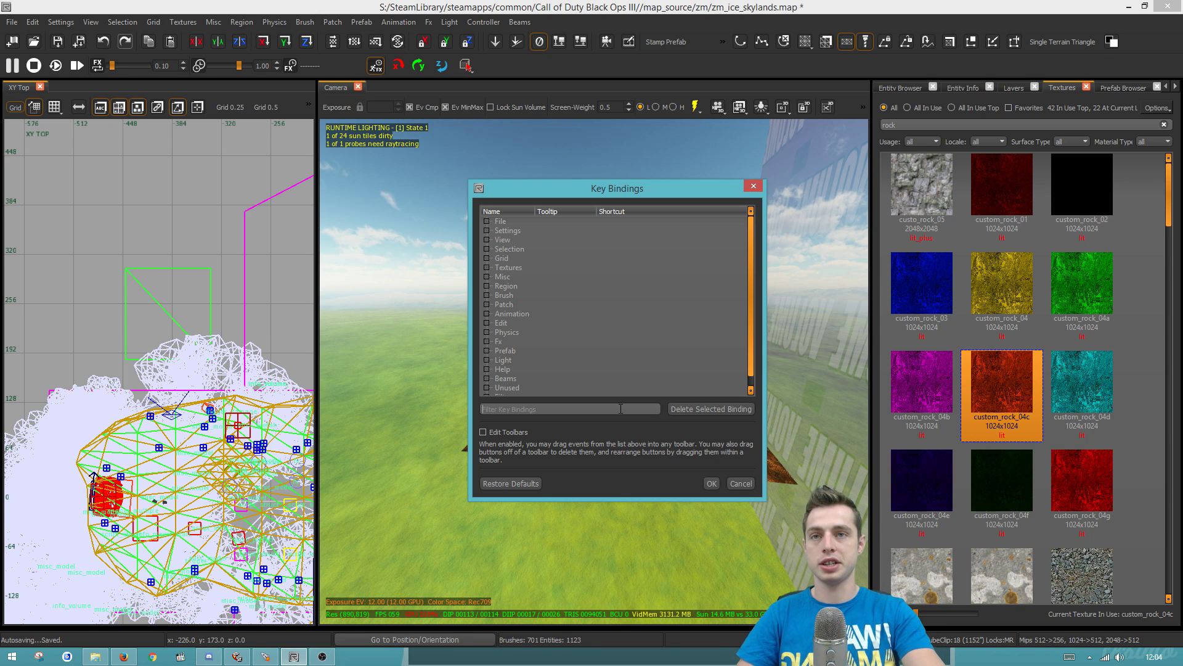
Filter the bindings for 'faces', expand Patch > Terrain, and edit the Faces to Terrain shortcut.
type("faces to ter")
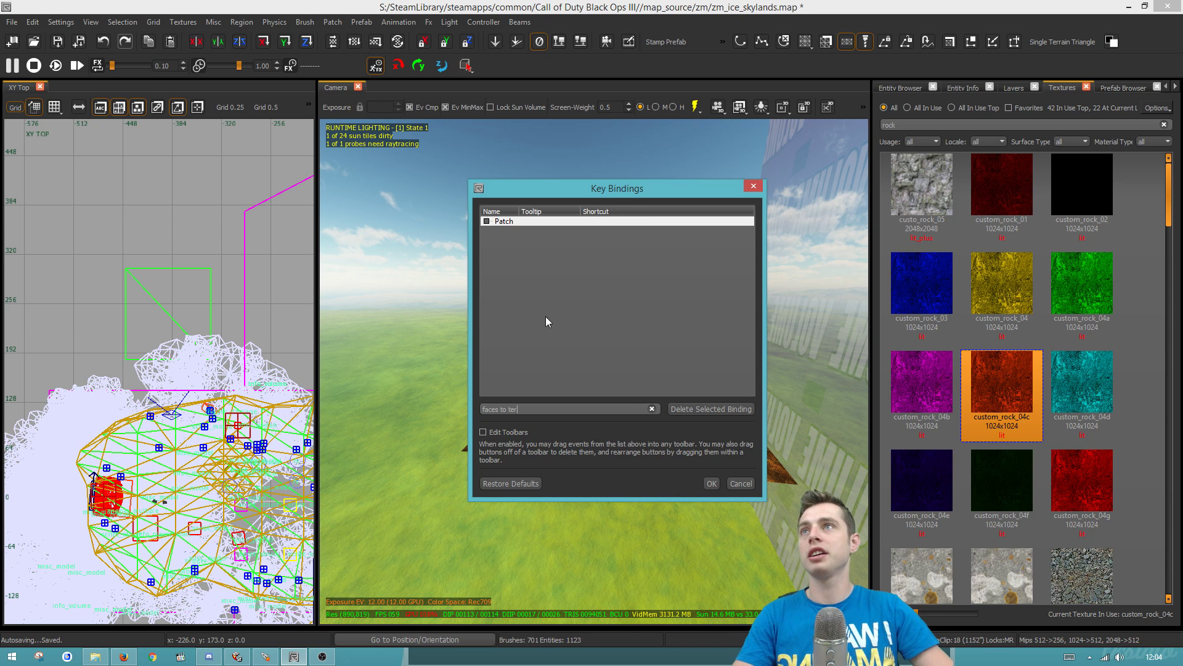
left_click(487, 223)
left_click(524, 231)
left_click(499, 230)
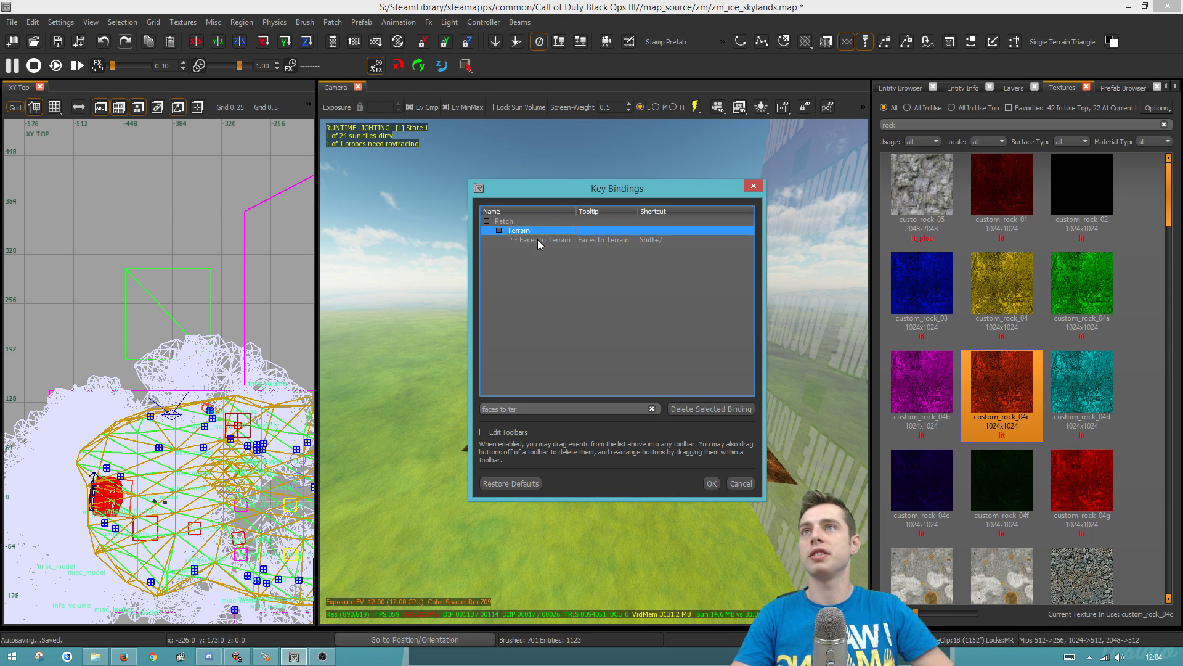
left_click(540, 240)
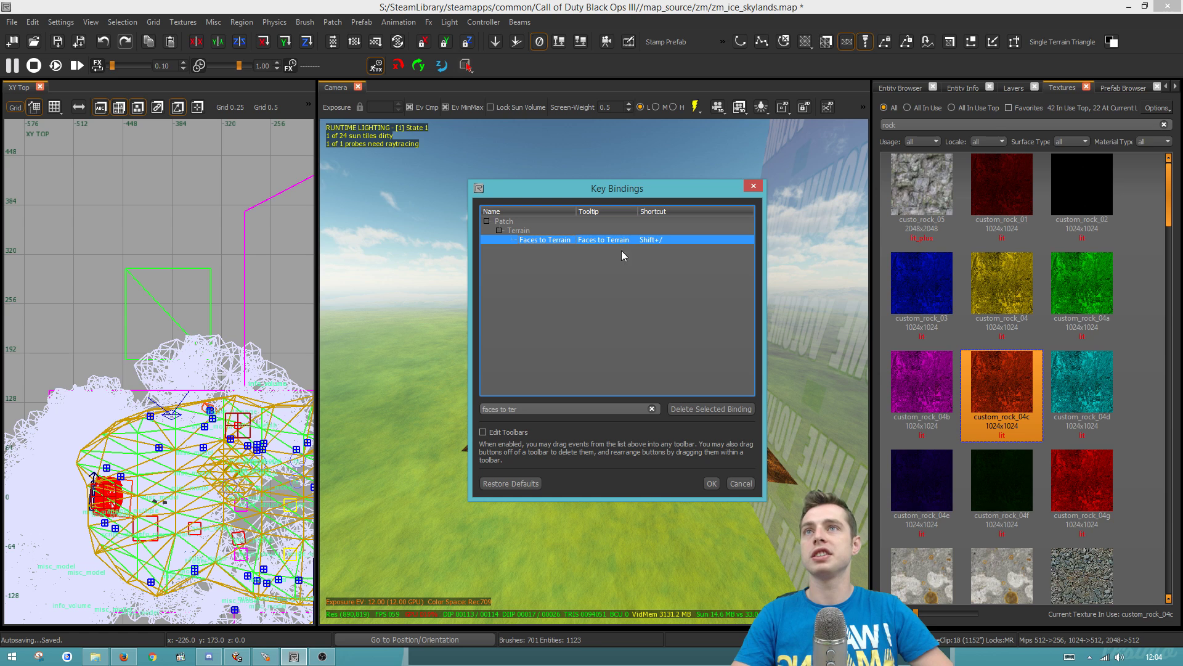
double_click(656, 242)
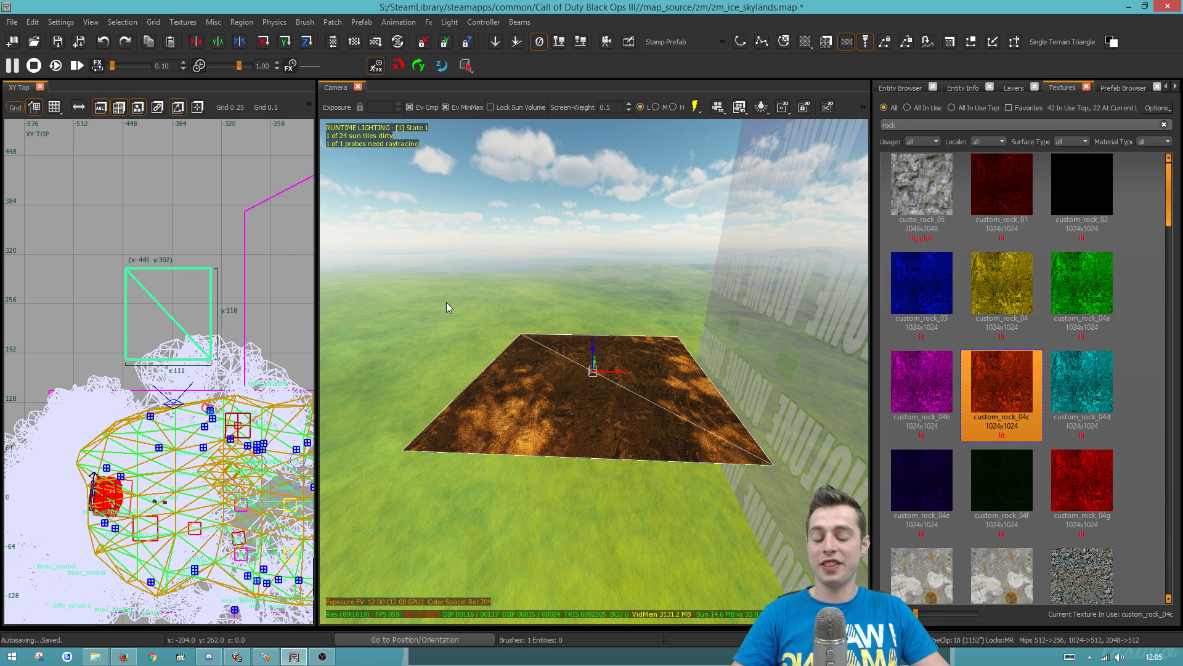
Subdivide the selected terrain patch with Ctrl+Y, then Ctrl+Shift+= twice, into a dense grid.
key("ctrl+y")
key("ctrl+y")
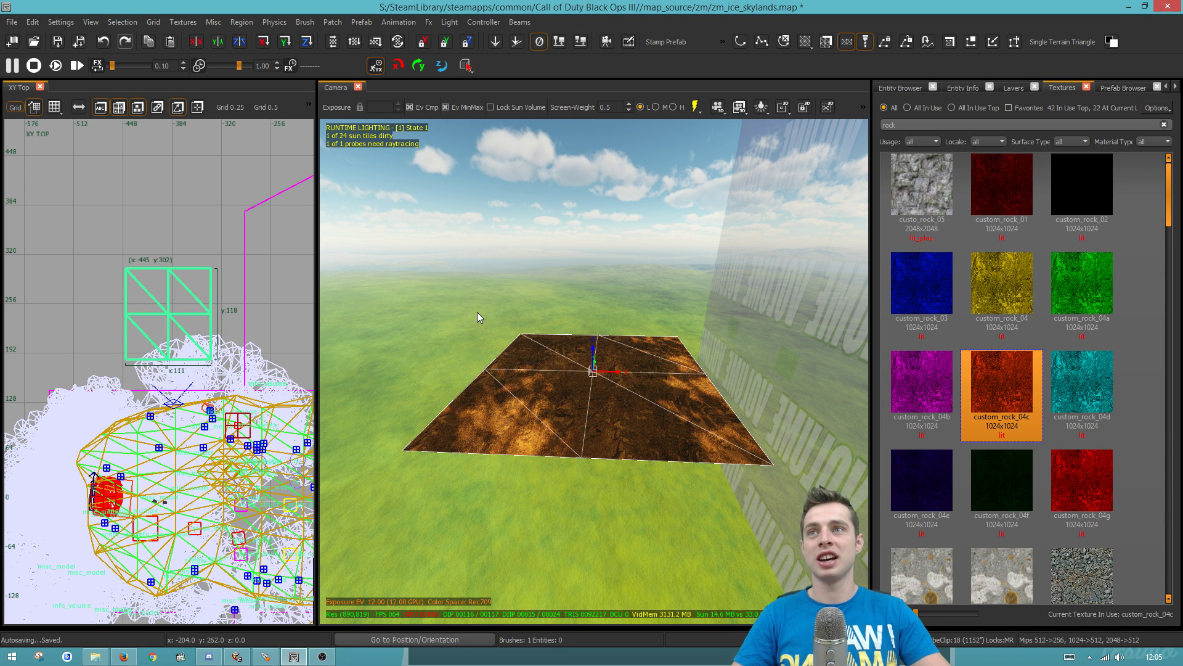
key("ctrl+shift+equal")
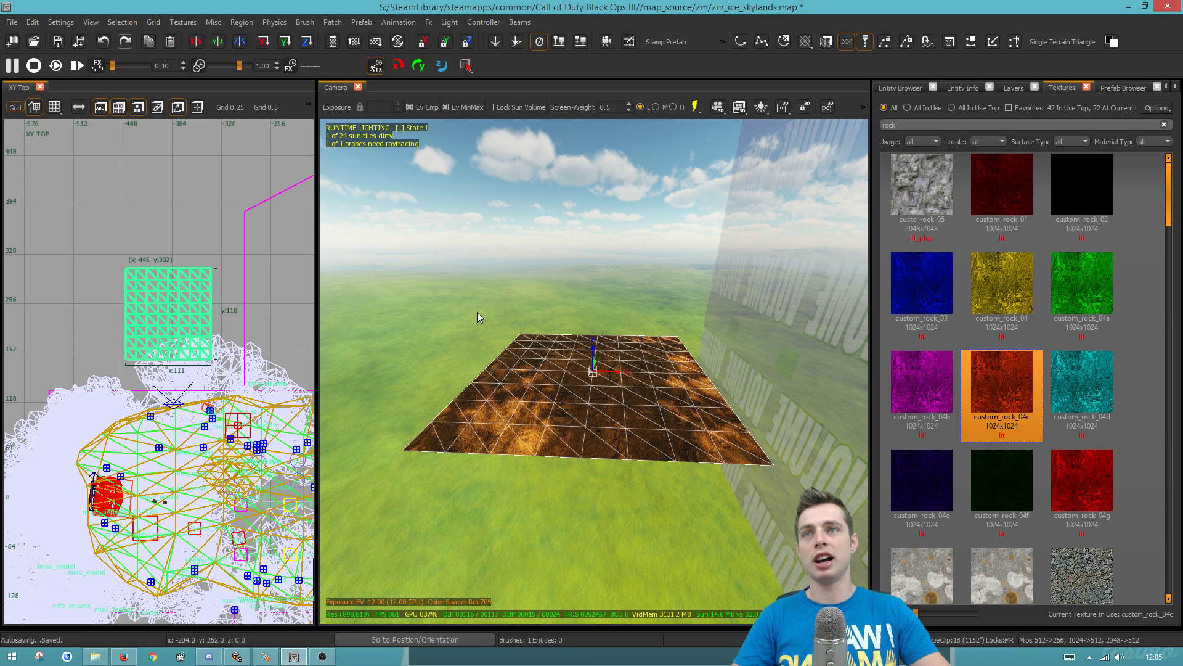
key("ctrl+shift+equal")
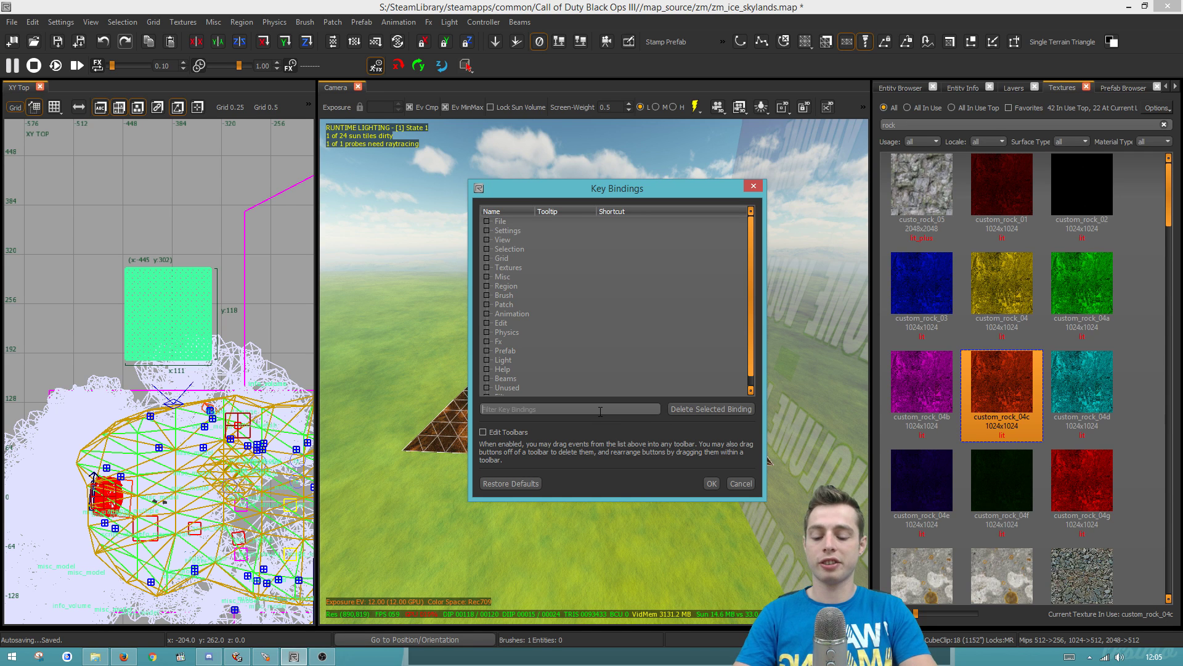
Look up the Half Patch binding by filtering Key Bindings for 'half pat', then close the list.
type("half pat")
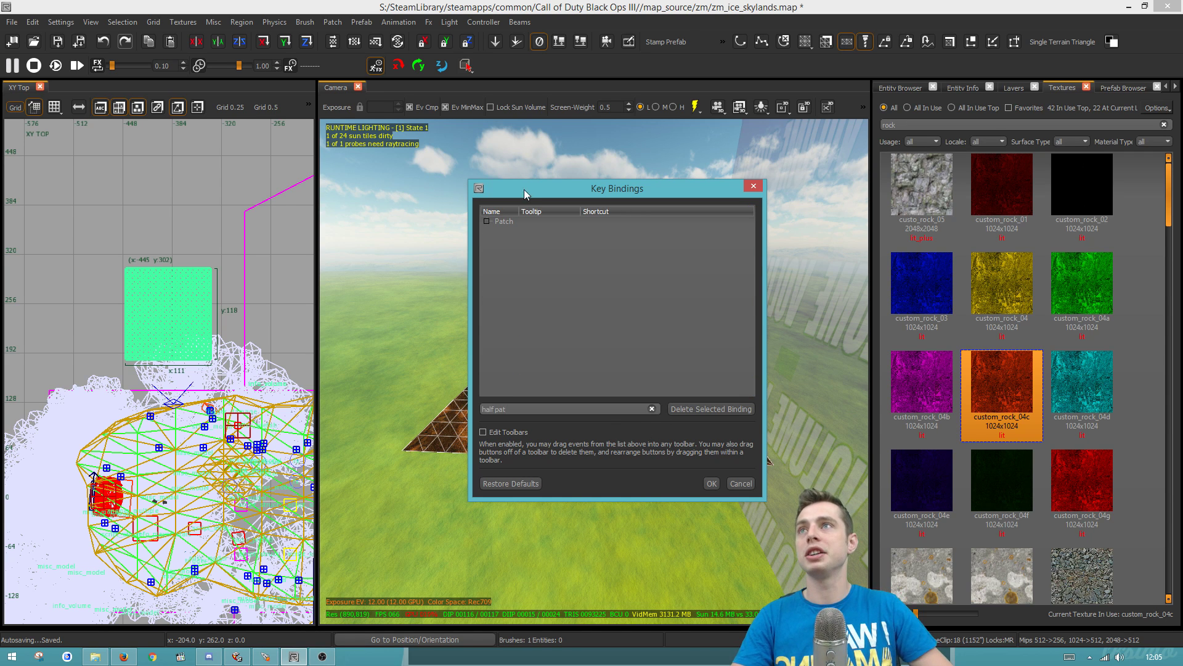
left_click(487, 222)
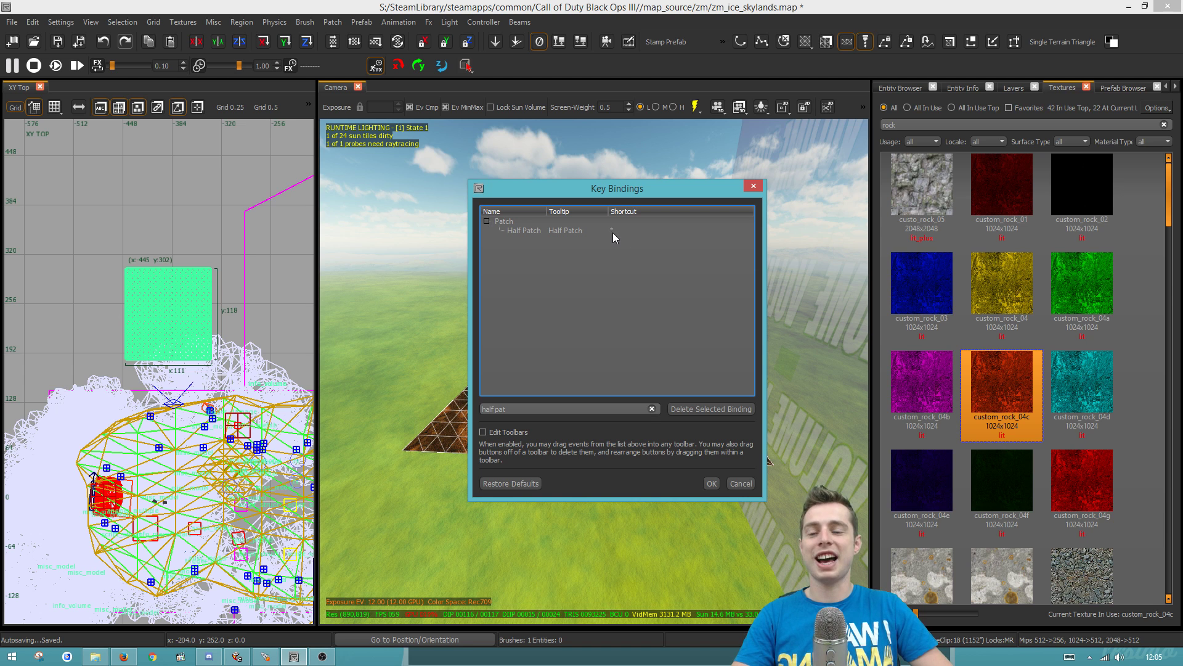
left_click(753, 185)
Halve the terrain patch's grid density twice, double it, then halve it again.
key("alt+h")
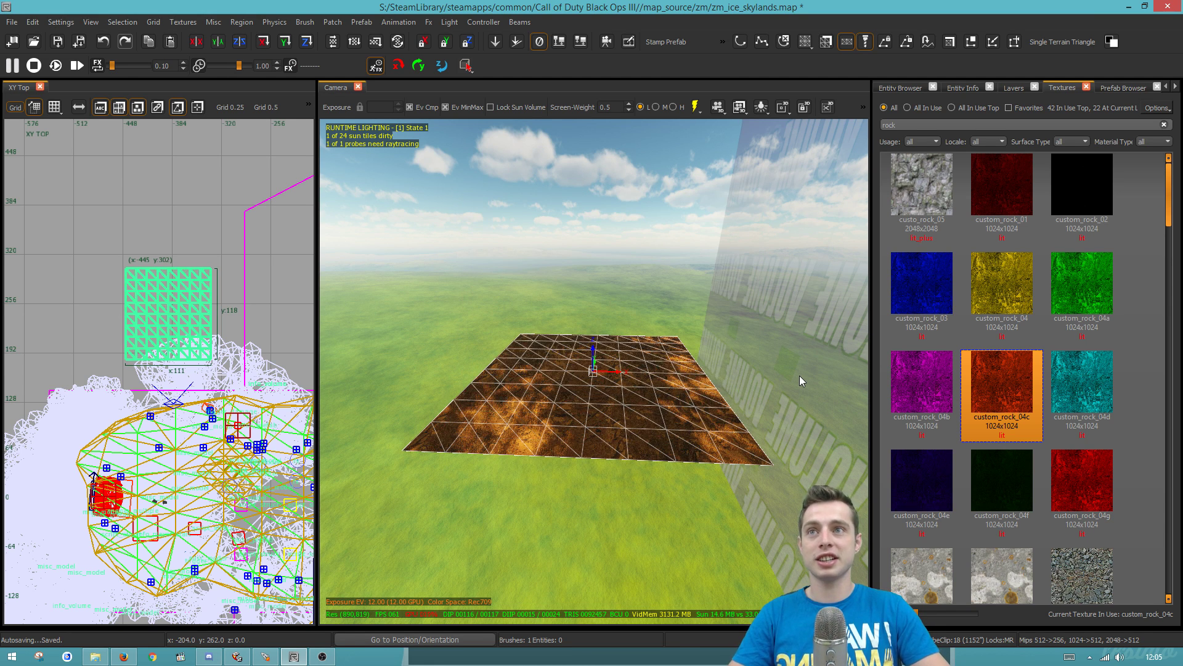
key("ctrl+shift+h")
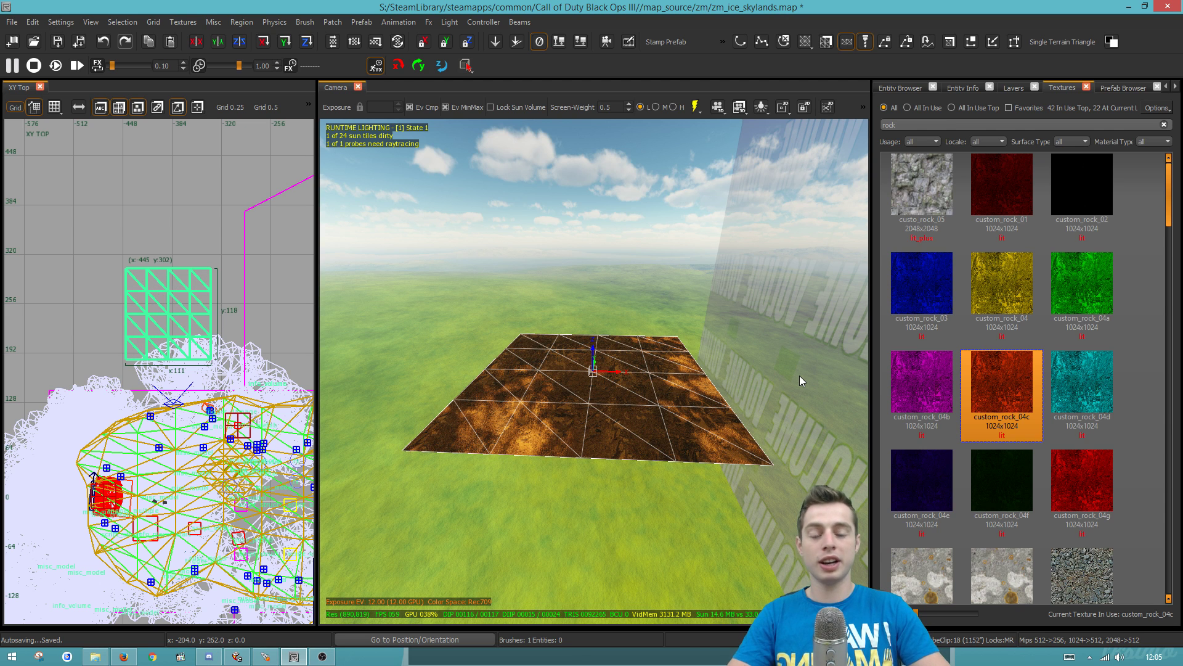
key("ctrl+shift+d")
key("ctrl+shift+d")
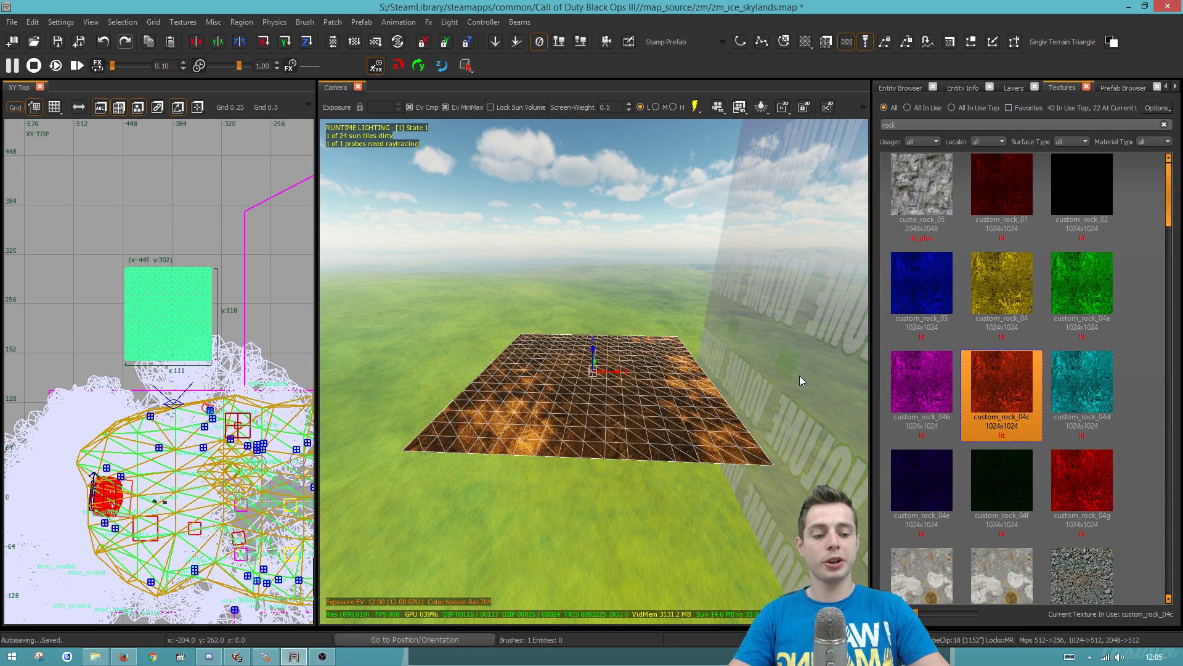
key("ctrl+shift+h")
key("ctrl+shift+h")
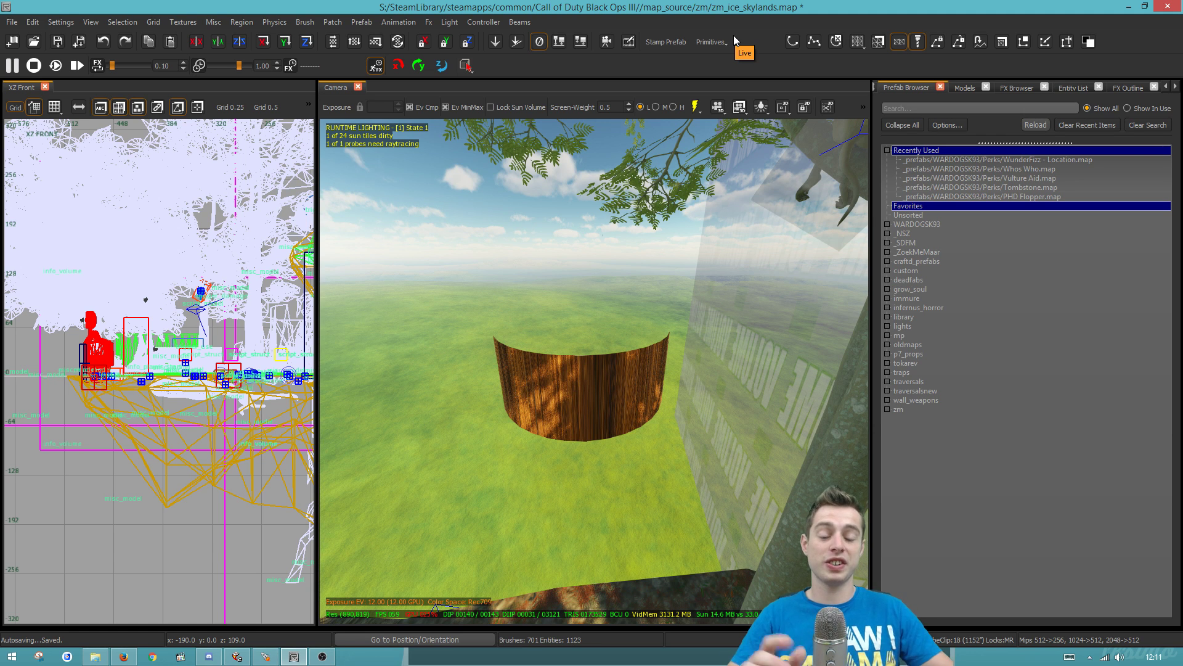
Orbit and move the camera past the cylinder wall, then show the Key Bindings list with F1.
right_click_drag(667, 319, 663, 386)
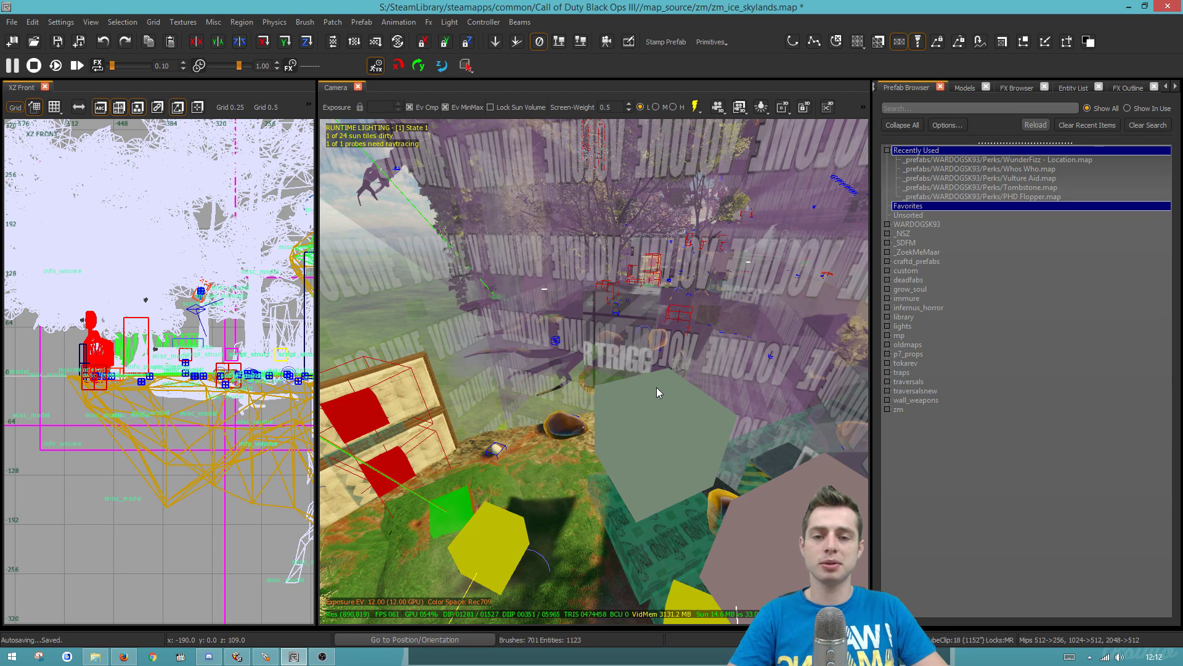
right_click_drag(567, 498, 589, 493)
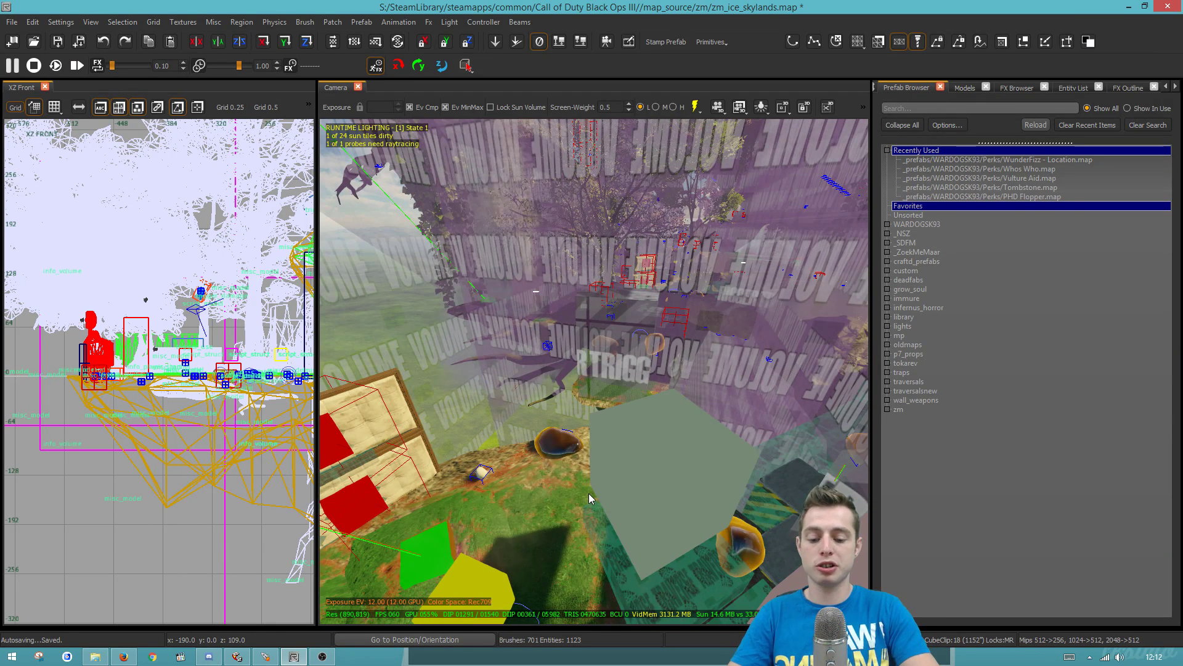
key("F1")
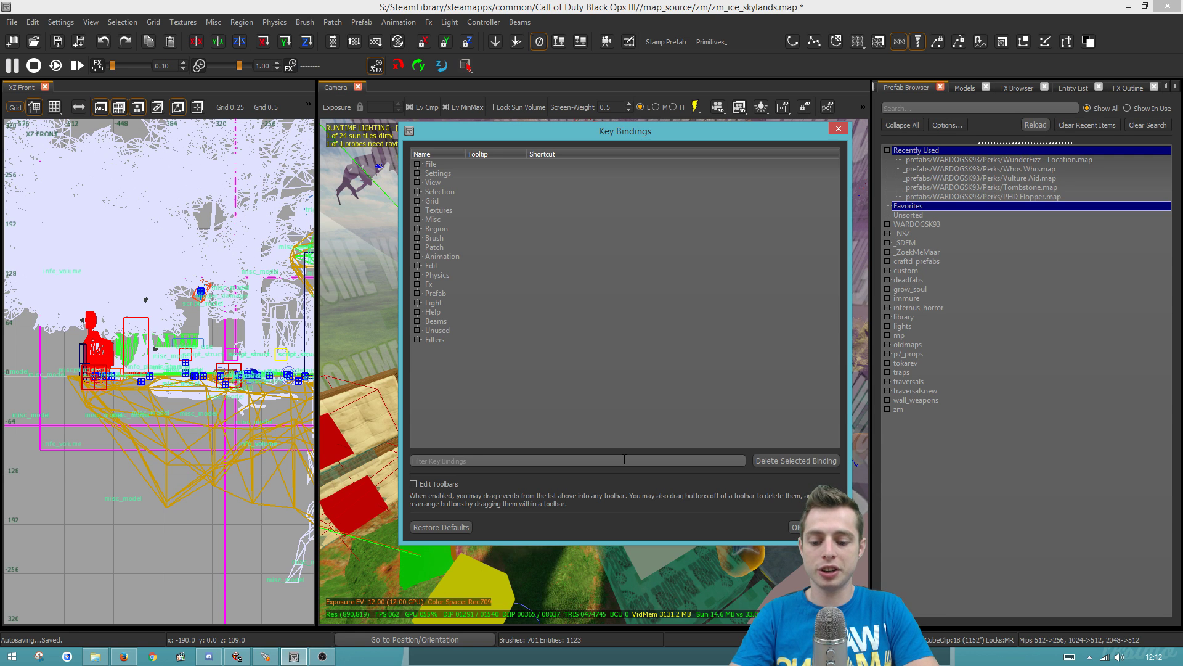
left_click(624, 459)
type("Half Patch")
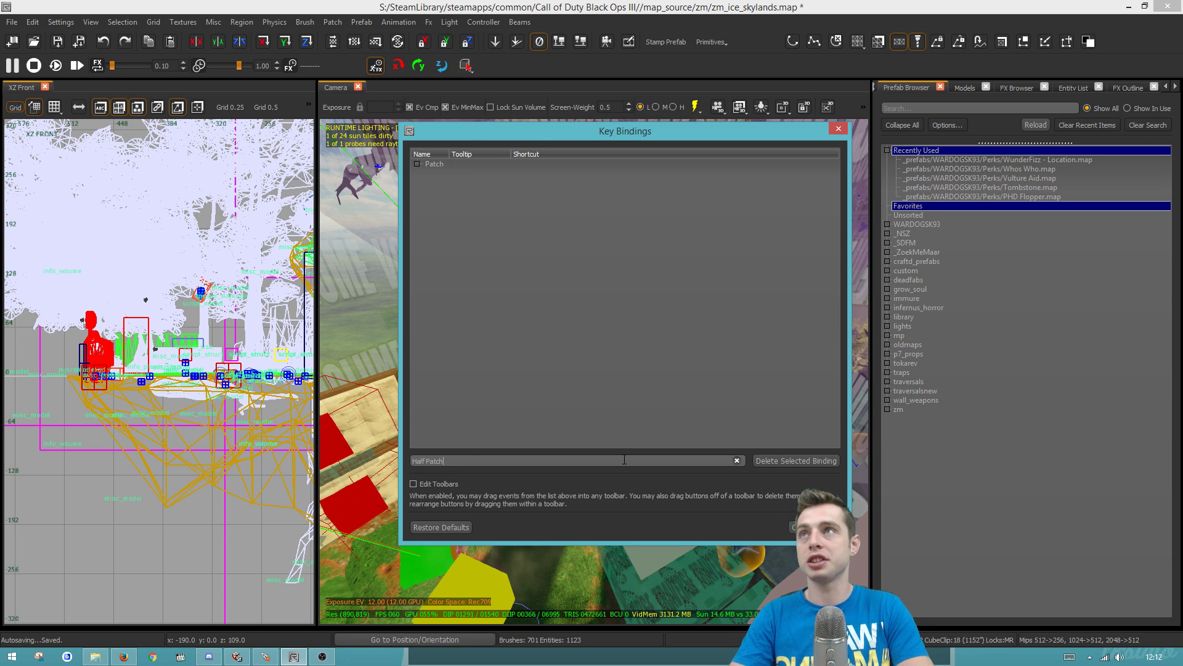
double_click(431, 164)
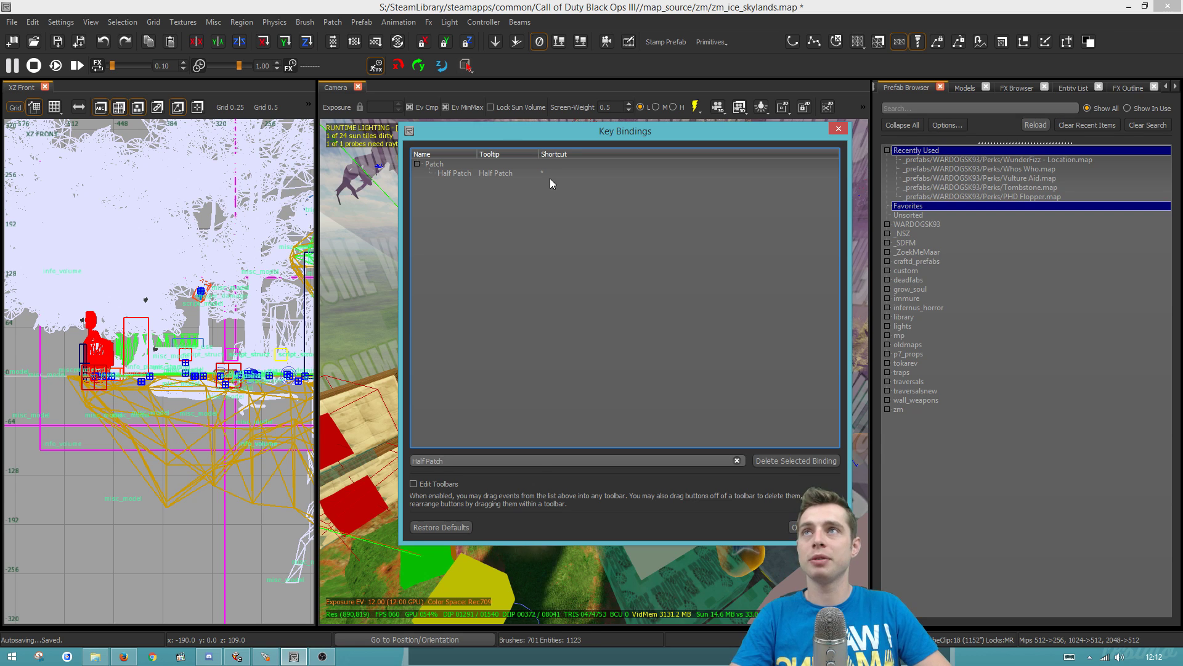
key("ctrl+a")
key("BackSpace")
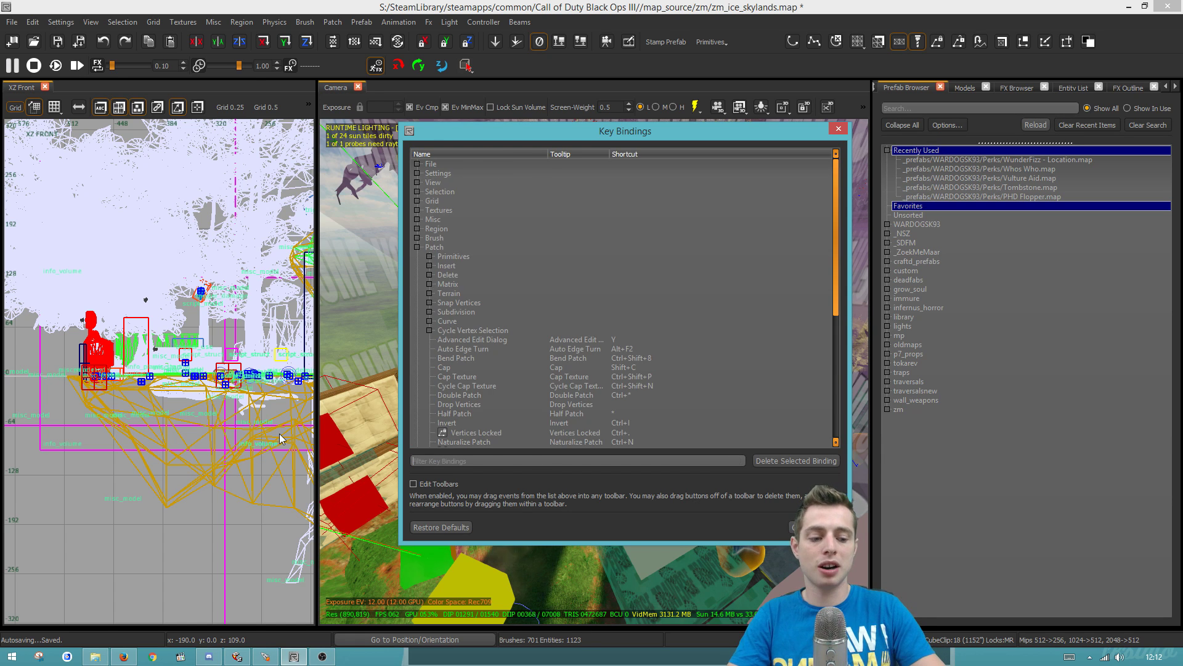
type("*")
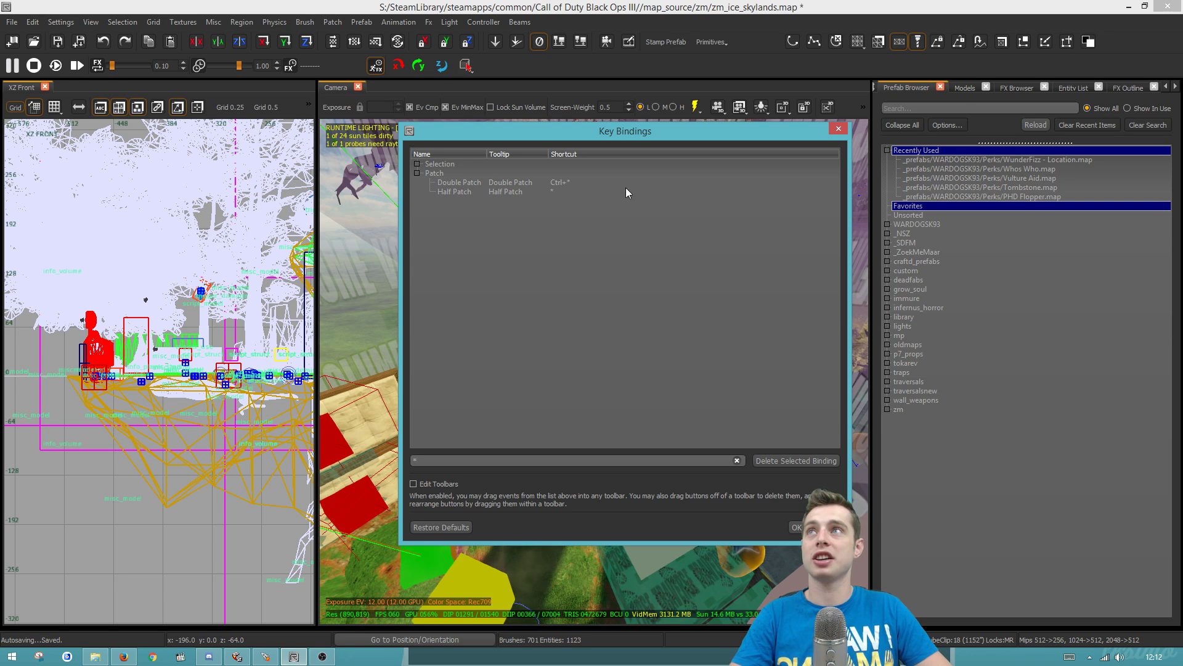
left_click(459, 193)
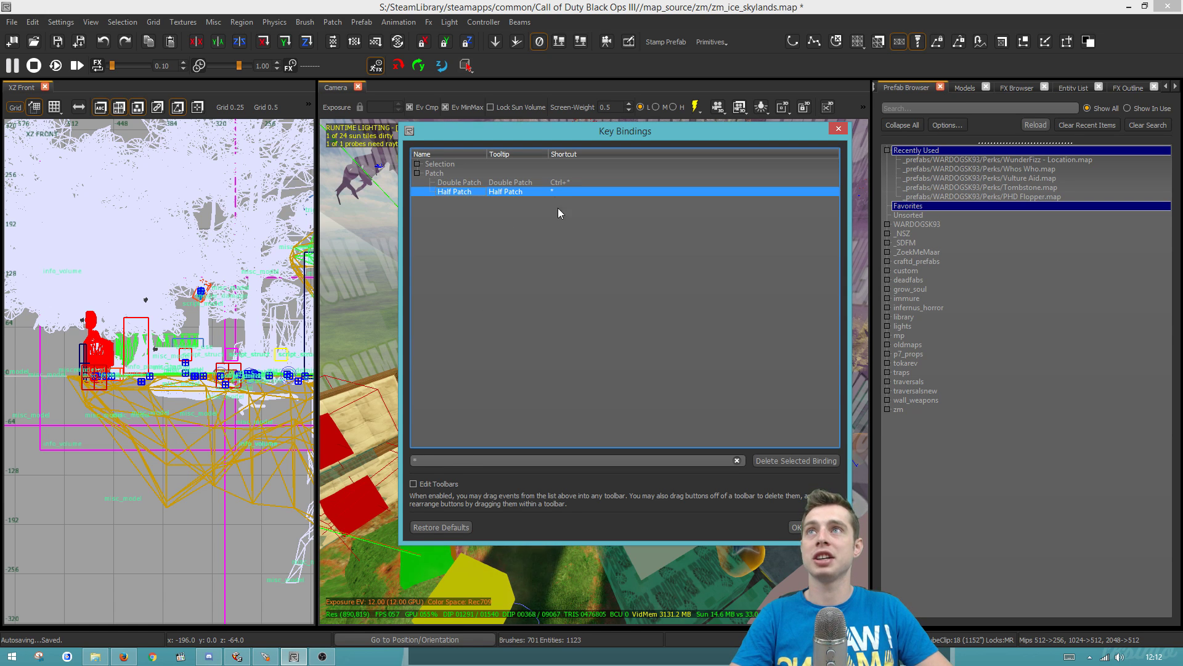
left_click(461, 182)
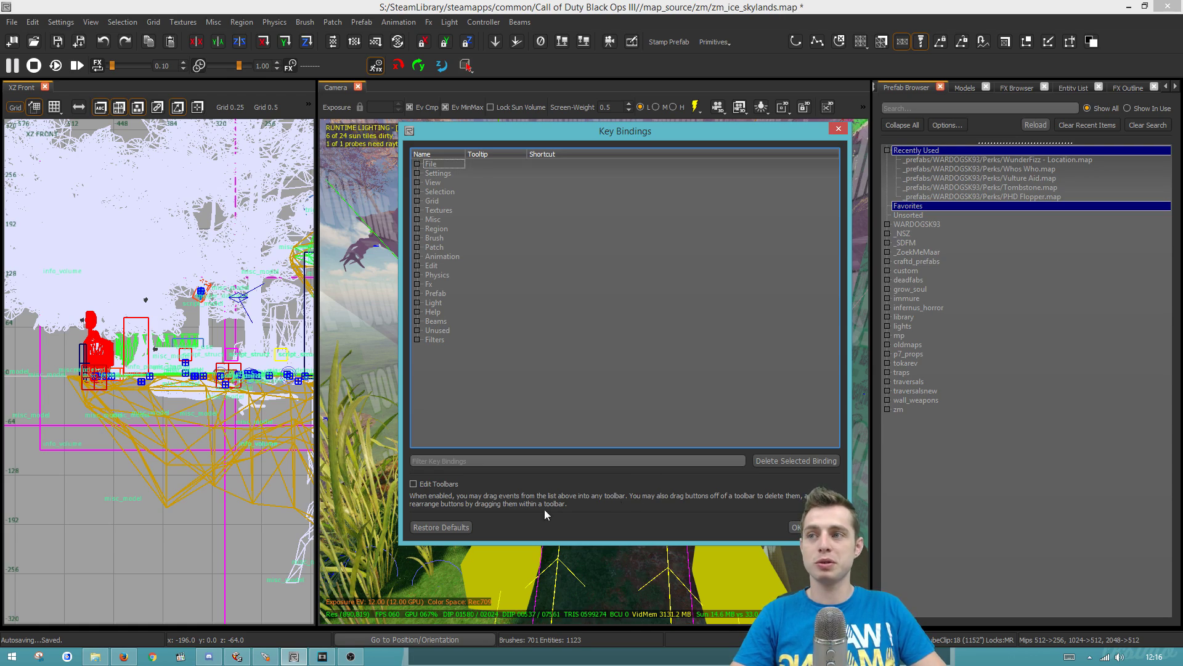
Filter the key bindings by * to check which Patch commands already use it.
left_click(453, 527)
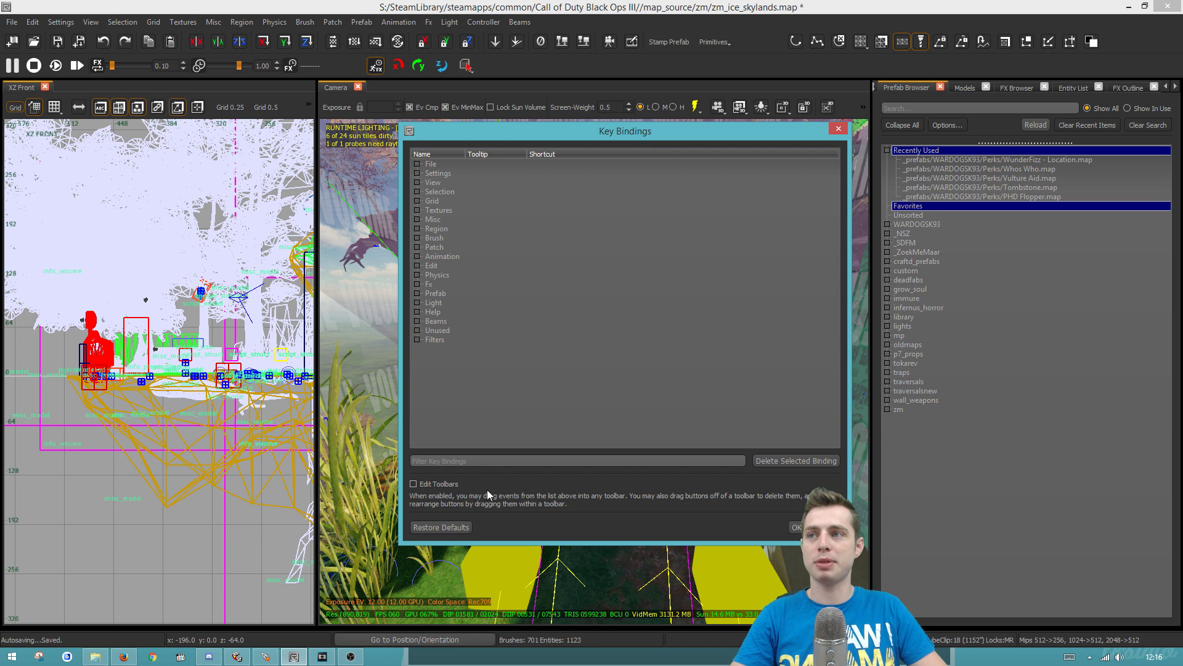
type("*")
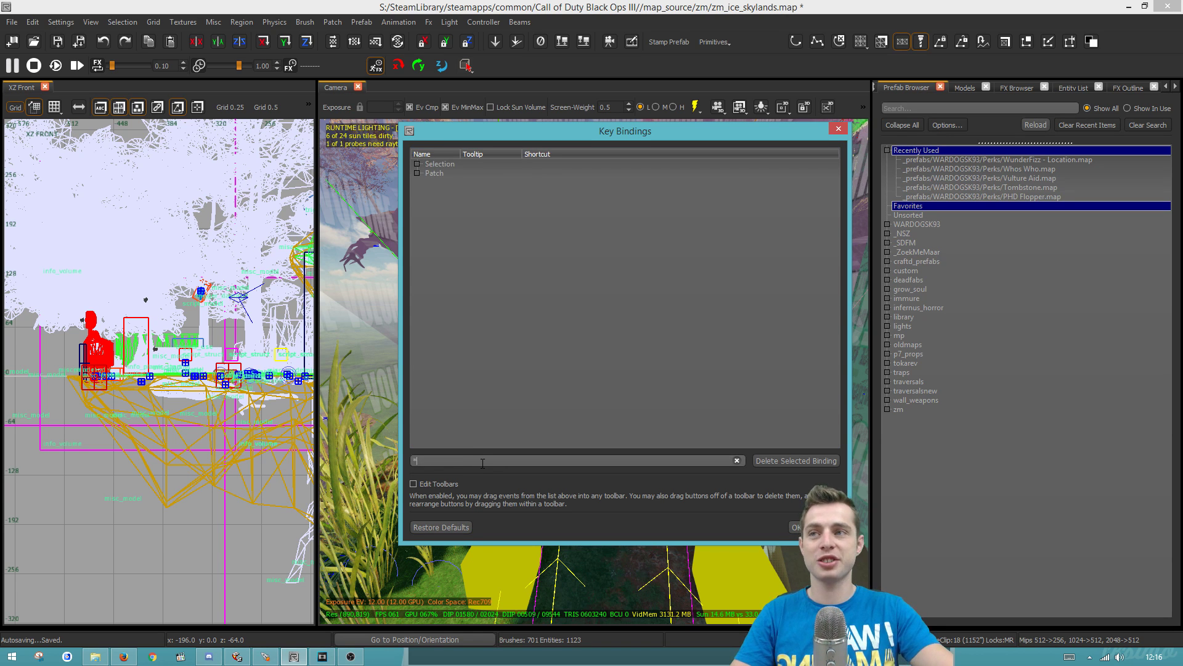
left_click(418, 174)
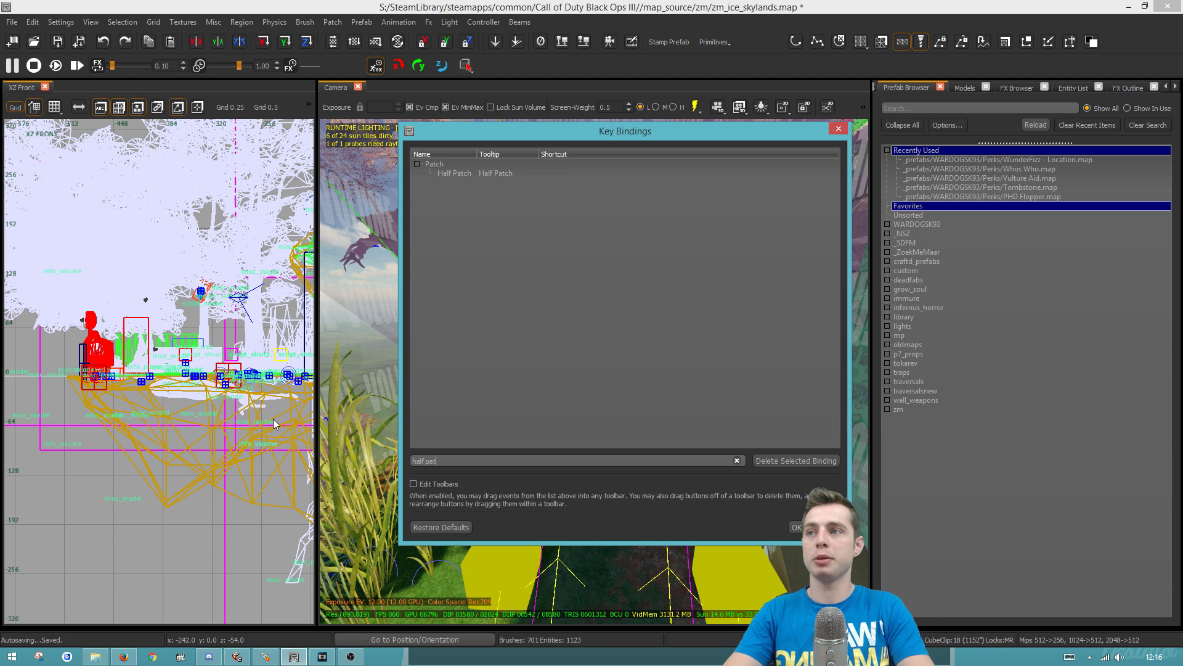
Assign * as the Half Patch shortcut and save the key bindings.
type("ch")
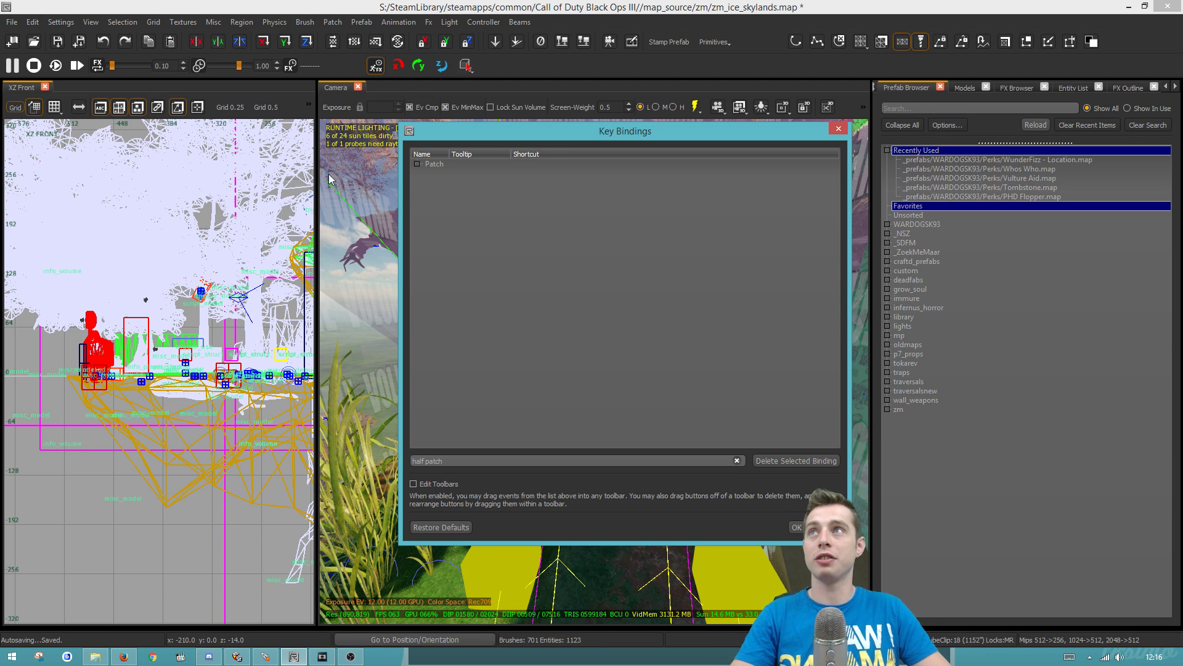
left_click(417, 166)
double_click(597, 173)
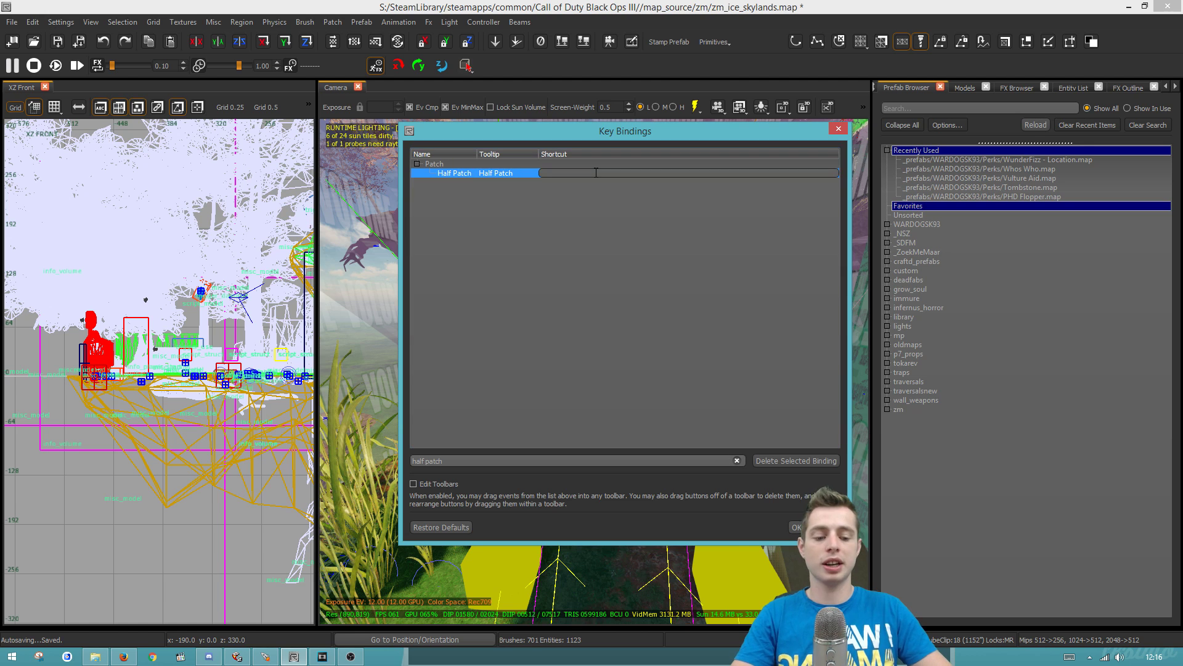
left_click(707, 296)
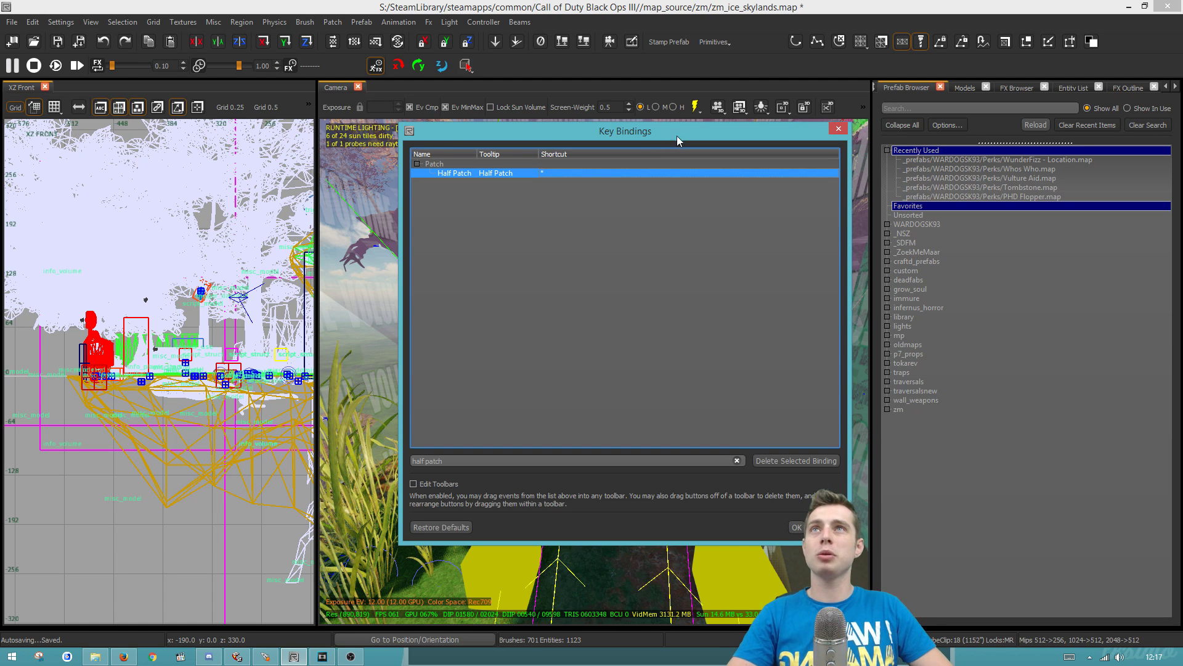
left_click_drag(678, 140, 646, 162)
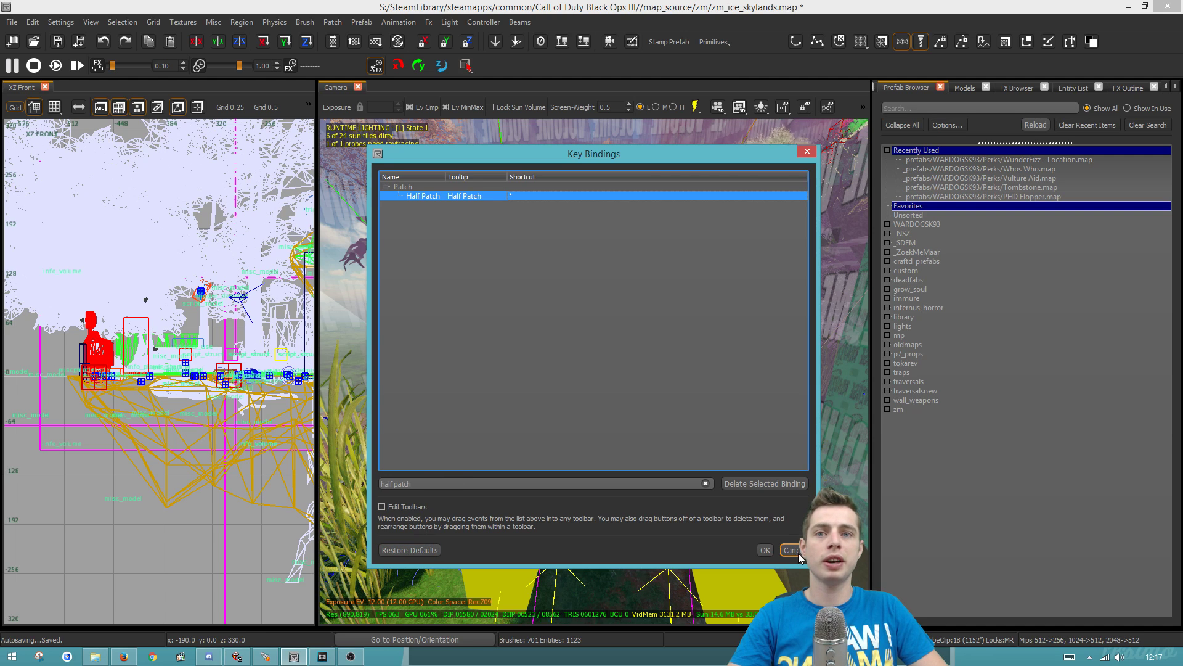
left_click(765, 550)
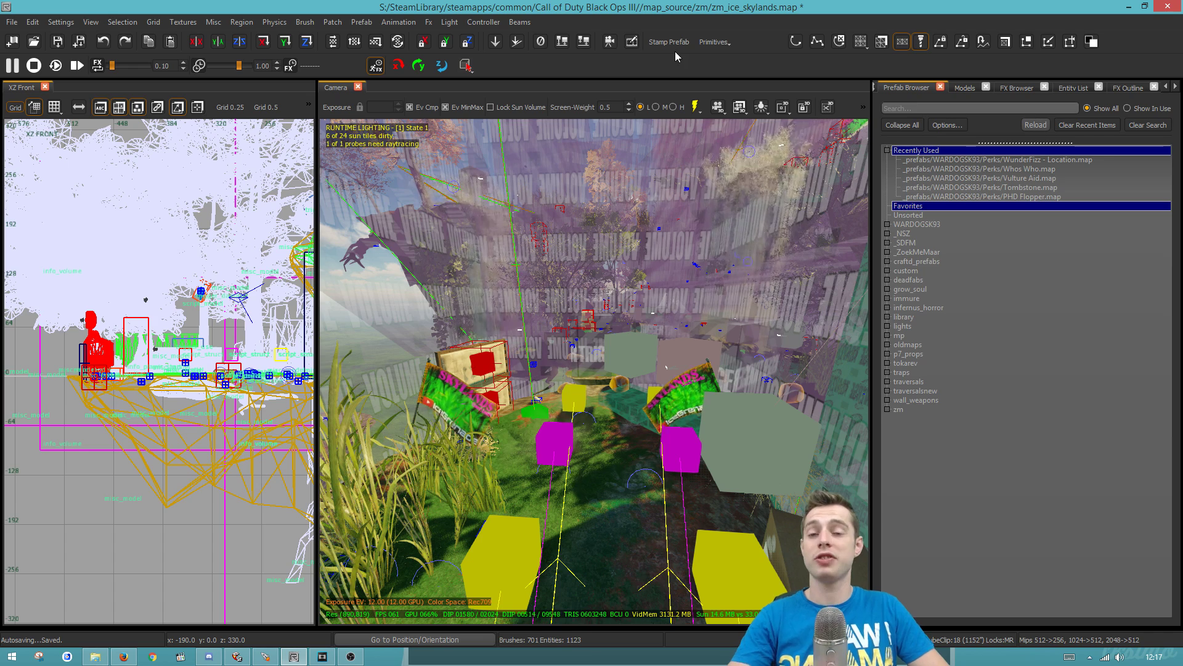
Show the Preferences System page with Reset Preferences to default and Nuke Registry Settings.
key("p")
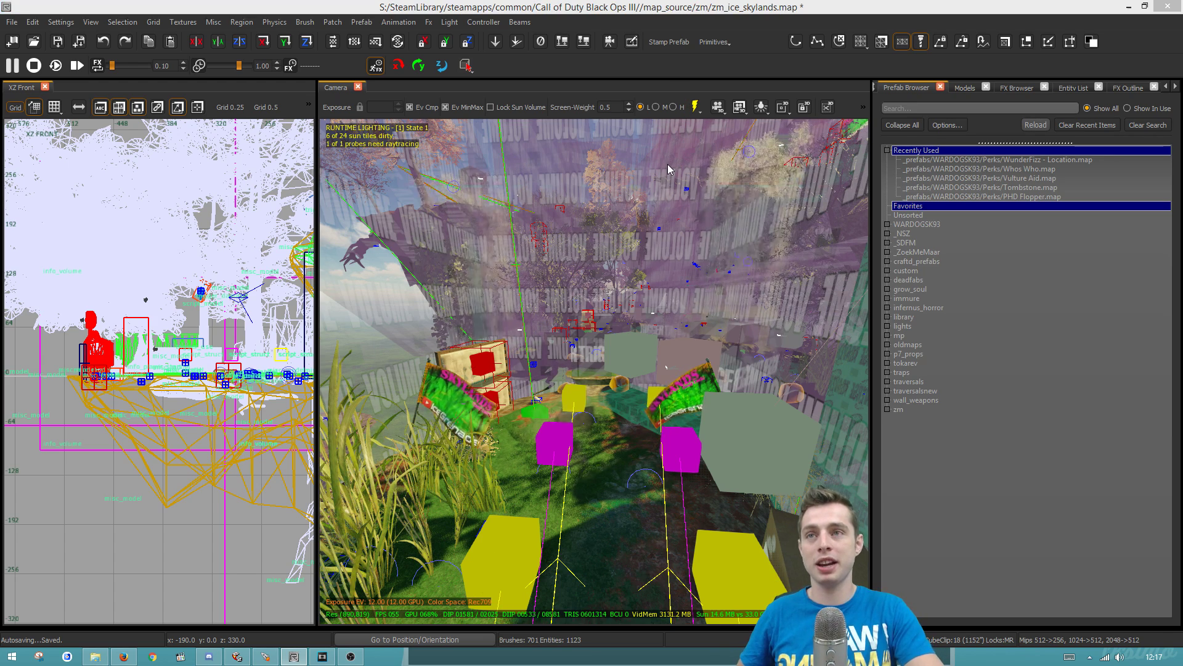
left_click(395, 216)
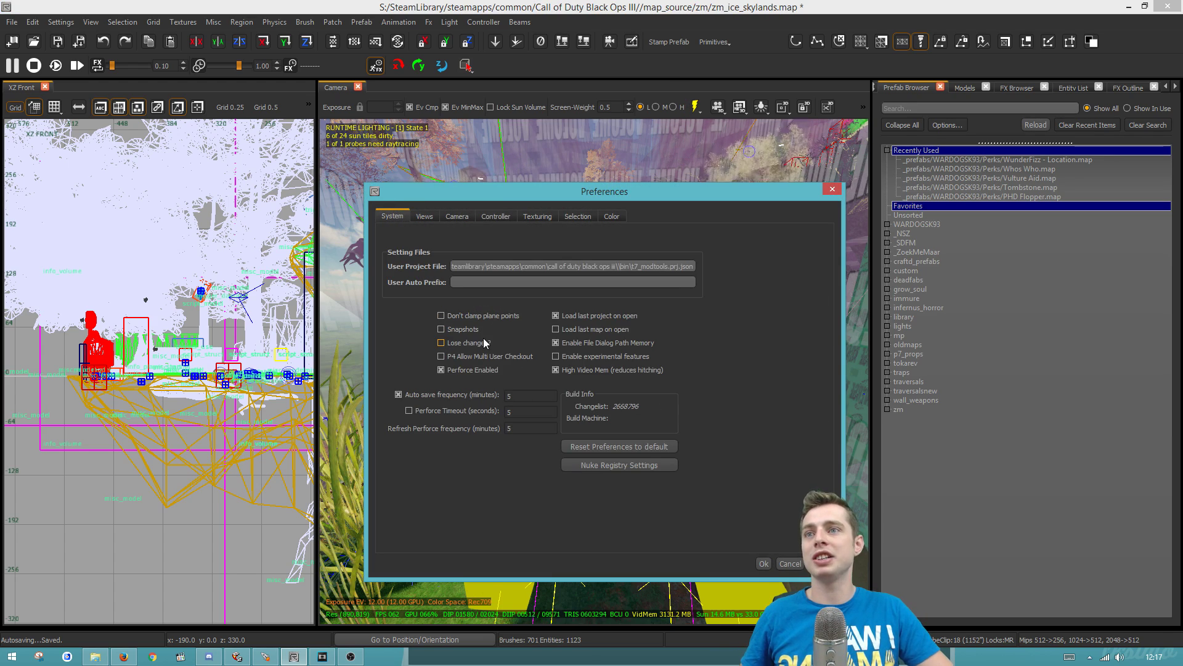